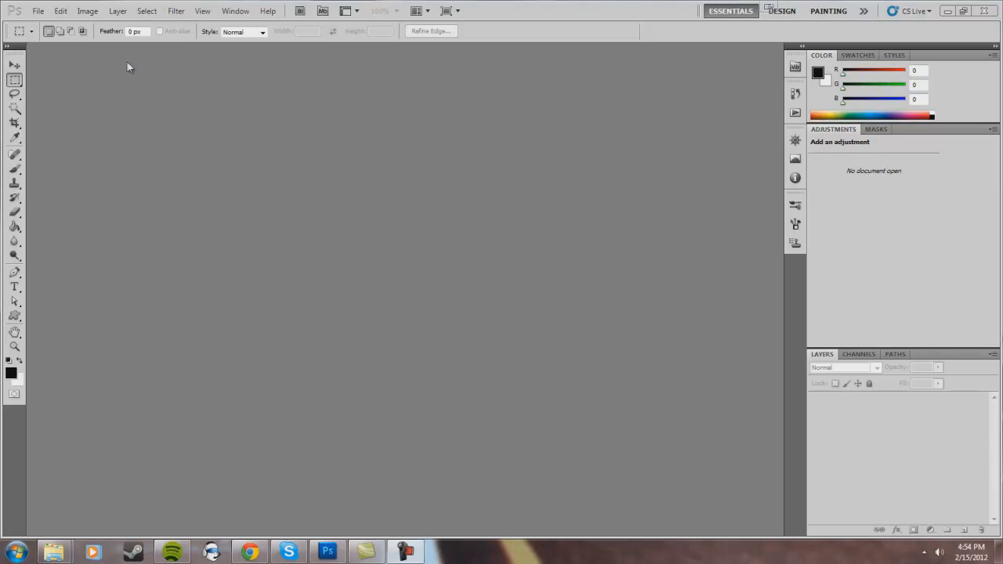
Step: Start a new document measuring 3 inches wide by 2 inches high
left_click(37, 11)
left_click(48, 21)
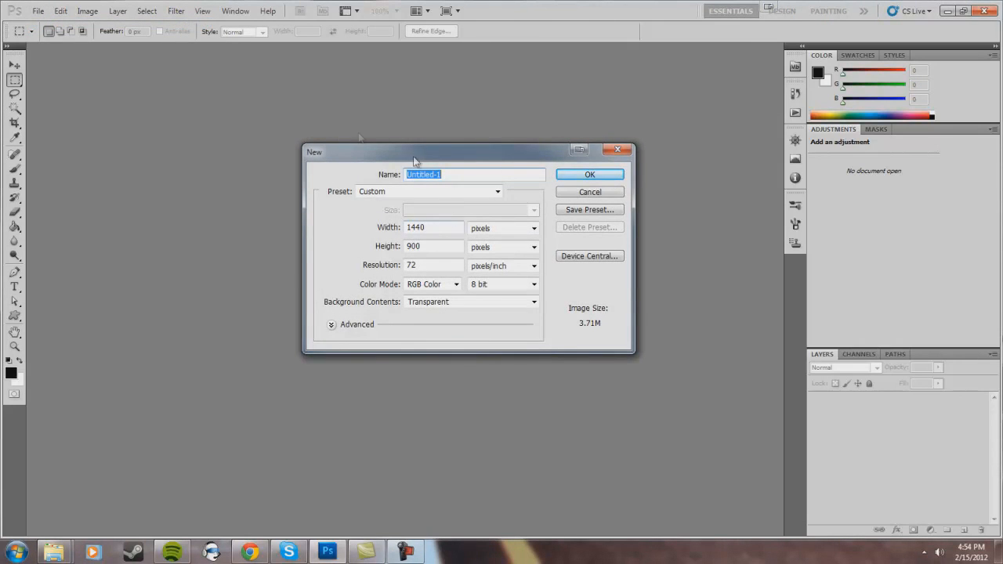
left_click(482, 229)
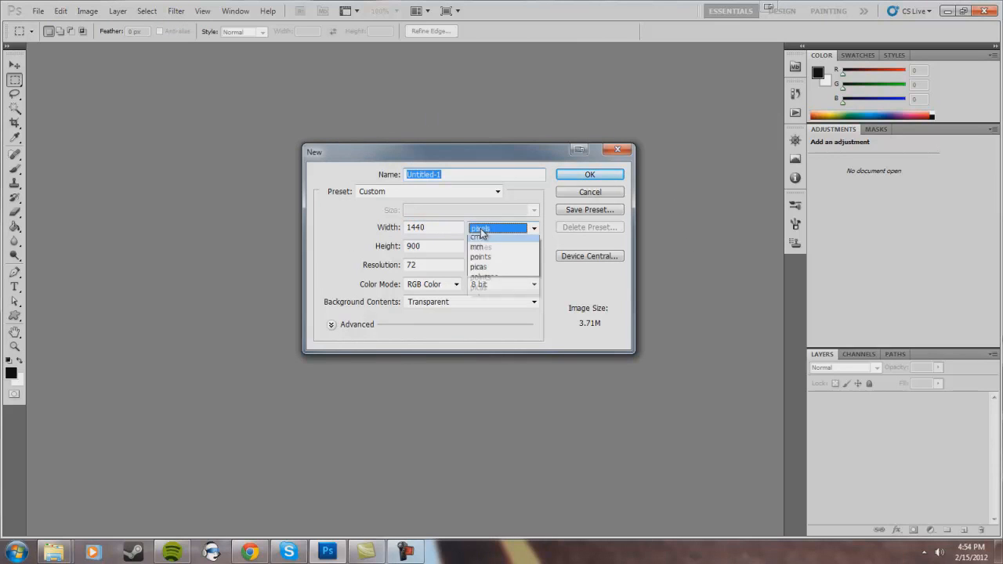
left_click(492, 253)
left_click_drag(446, 227, 339, 230)
type("3")
left_click_drag(443, 248, 329, 253)
type("2")
Step: Set the new document's resolution to 256 pixels/inch with white background contents and create it
double_click(411, 266)
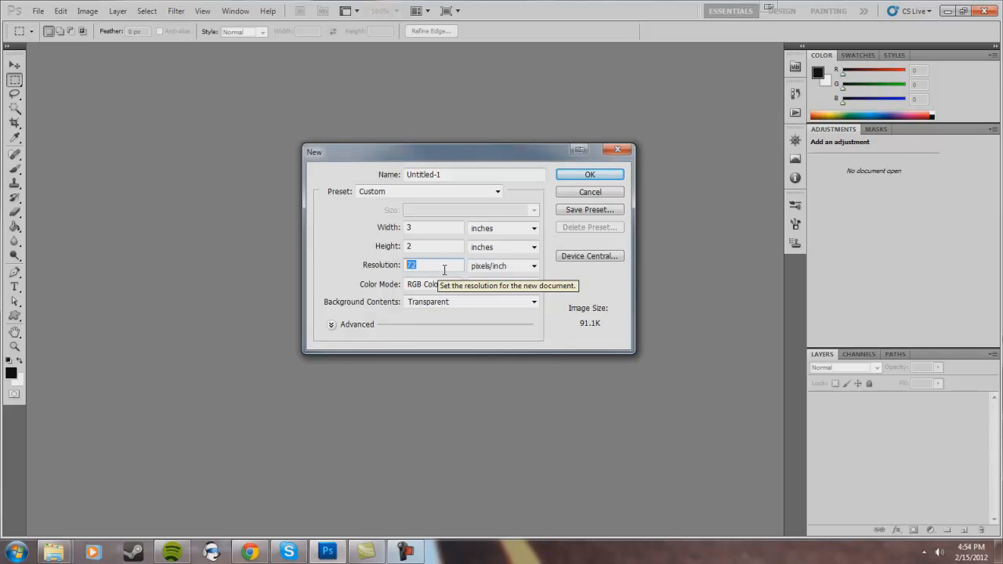
type("256")
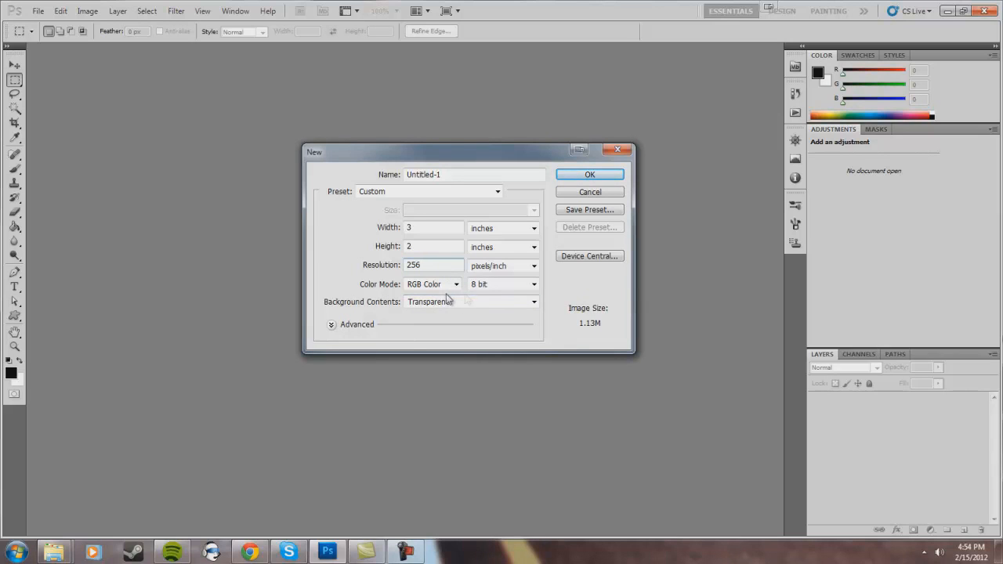
left_click(489, 304)
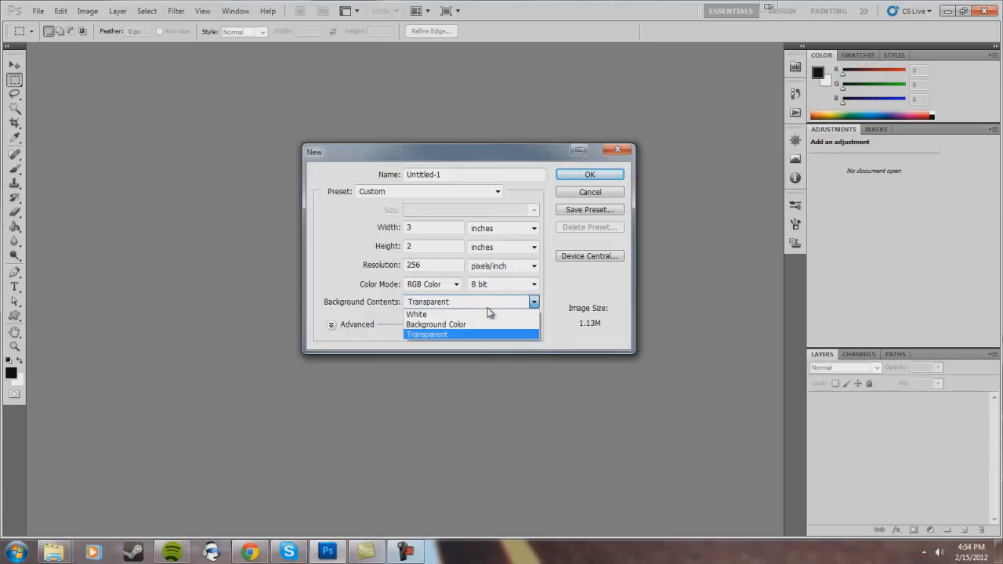
left_click(486, 315)
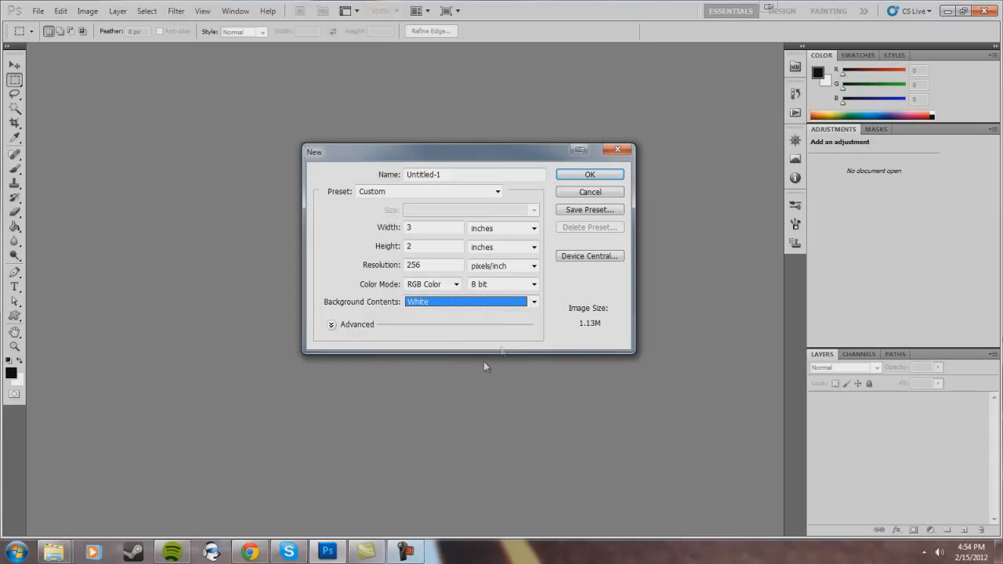
left_click(580, 174)
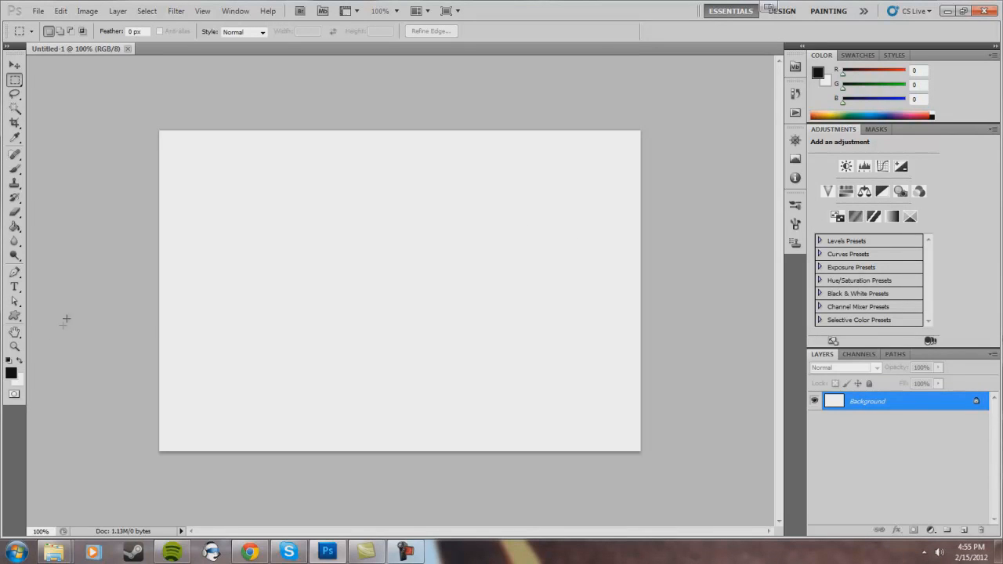
Step: Set the foreground color to PANTONE 116 C from the PANTONE solid coated color library
left_click(14, 347)
right_click(252, 335)
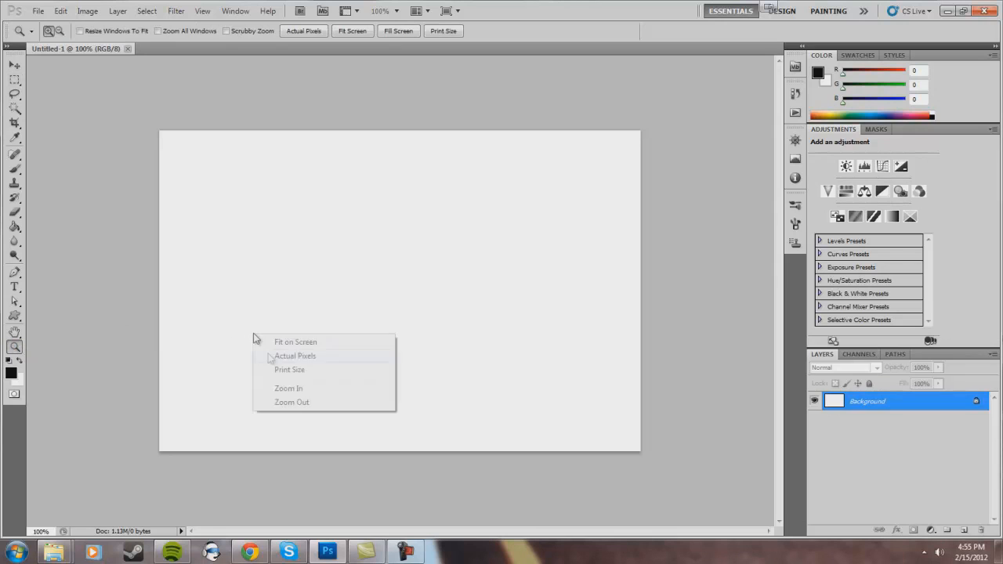
left_click(284, 401)
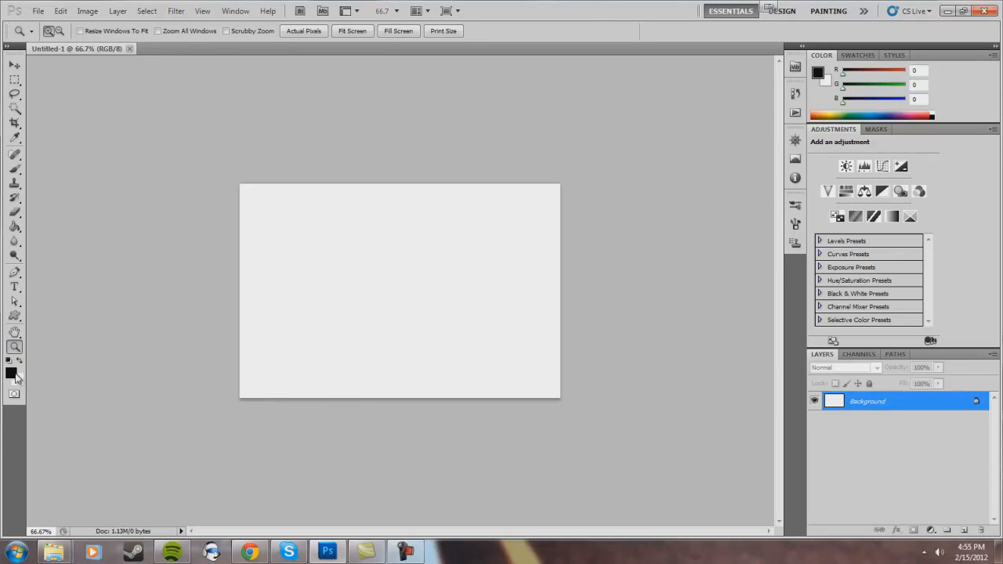
left_click(13, 375)
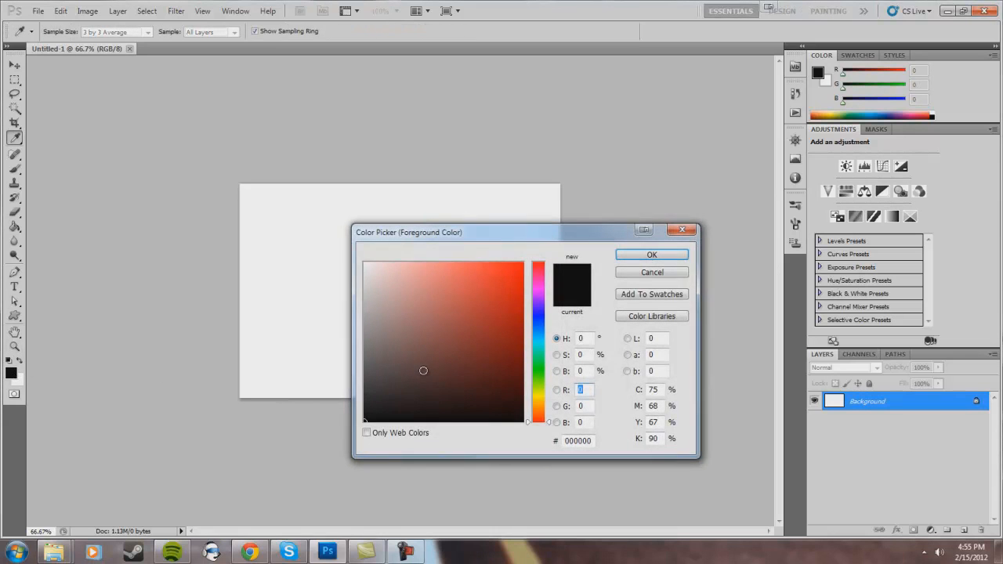
left_click(663, 317)
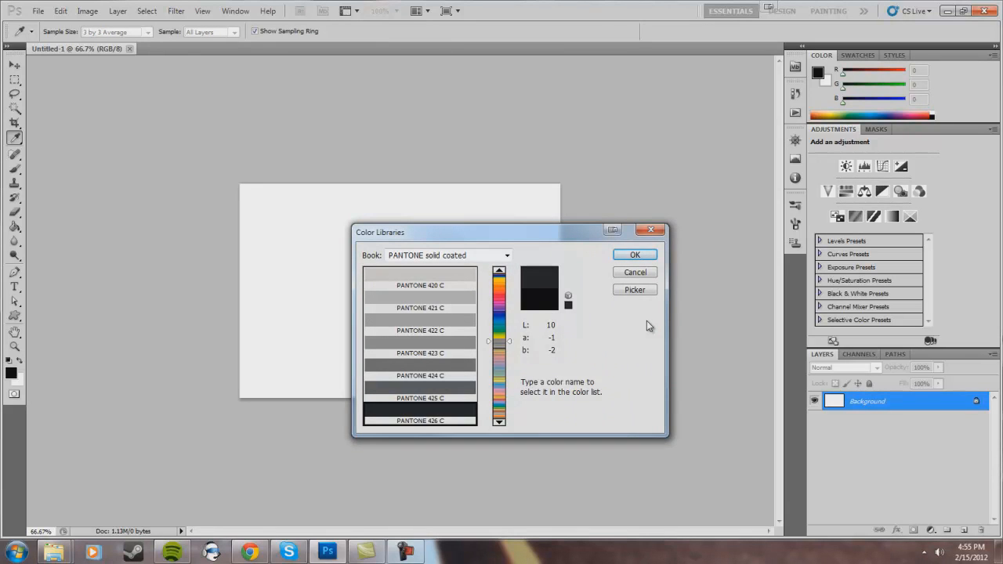
type("116")
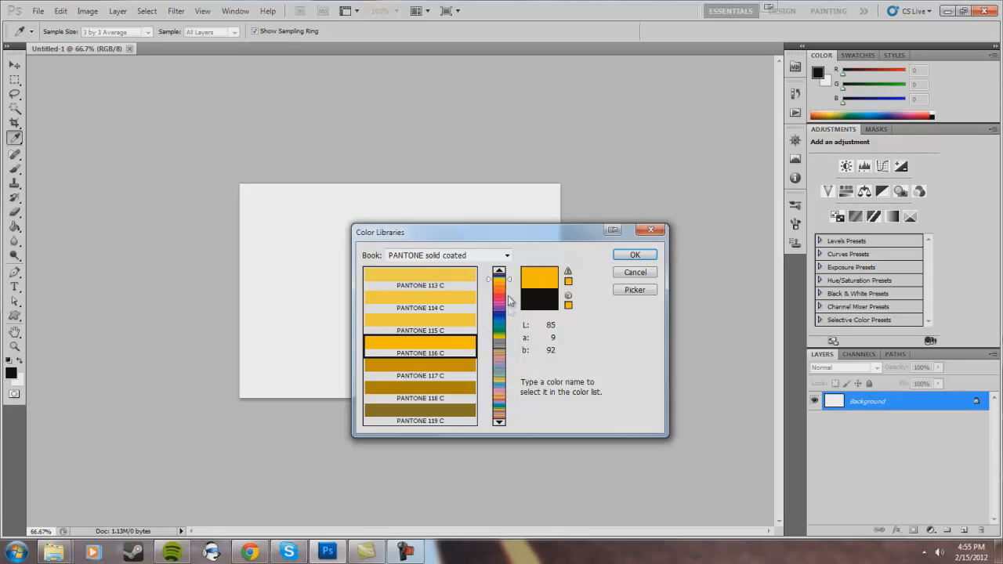
left_click(636, 256)
key("z")
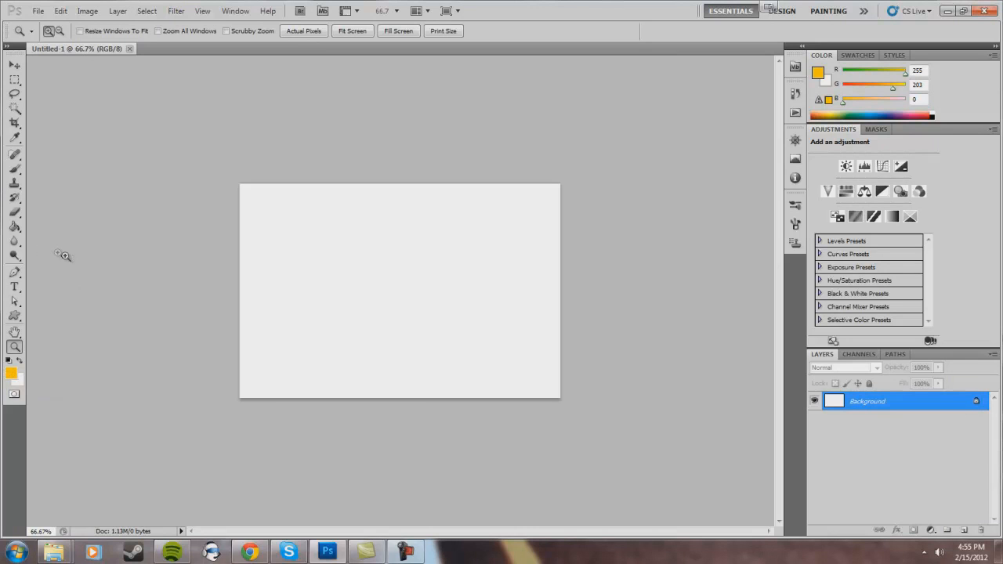
Step: Fill the Background layer with the foreground color at 100% opacity in Normal mode
left_click(60, 11)
left_click(74, 189)
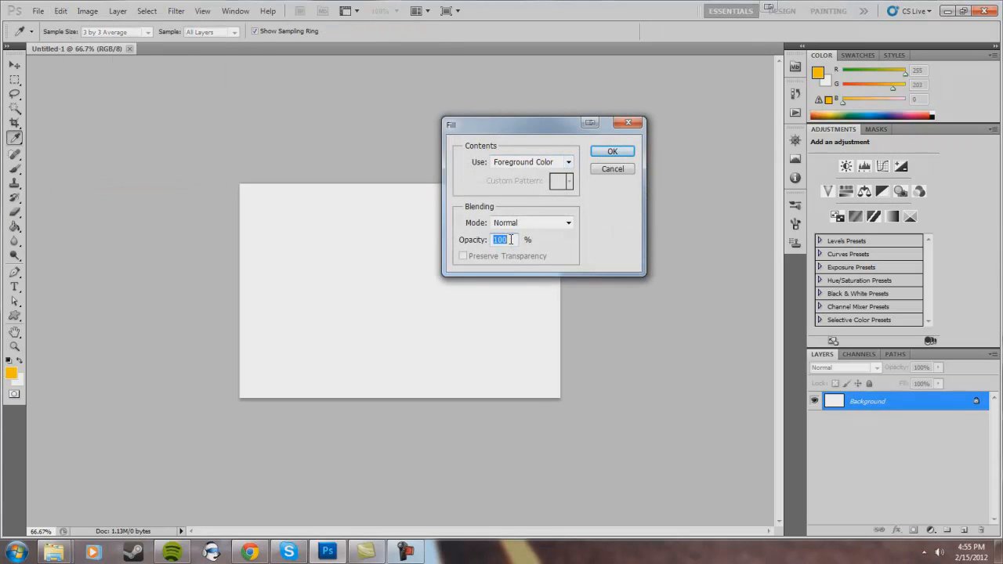
left_click(600, 153)
key("z")
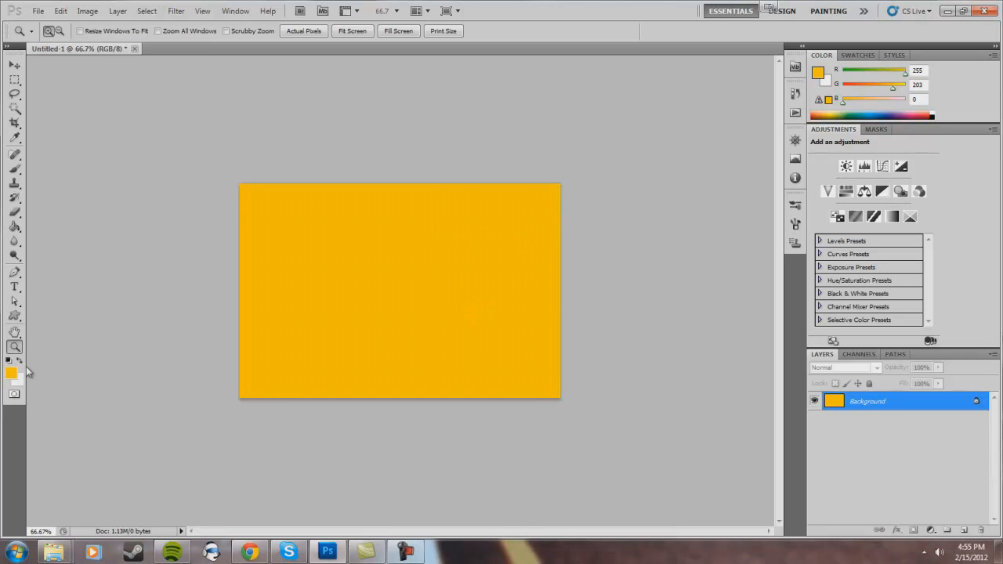
Step: Set the background color to PANTONE 272 C from the PANTONE solid coated library and swap it with the foreground color
left_click(18, 378)
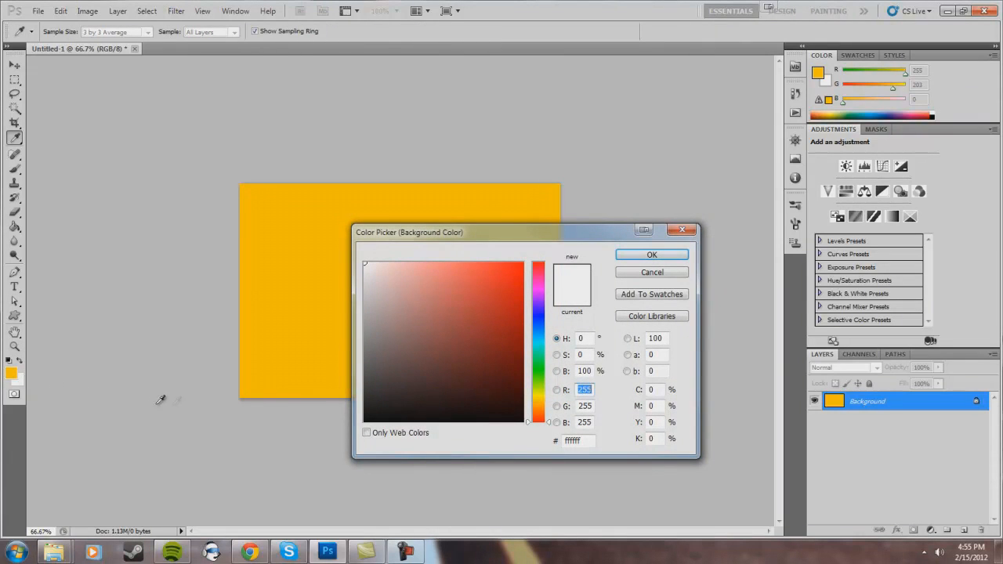
left_click(644, 317)
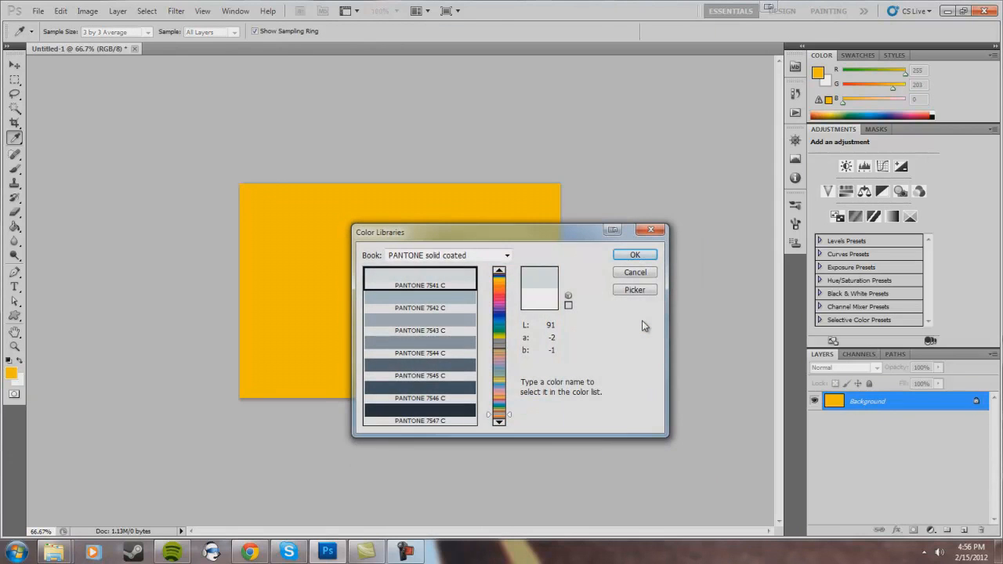
type("272")
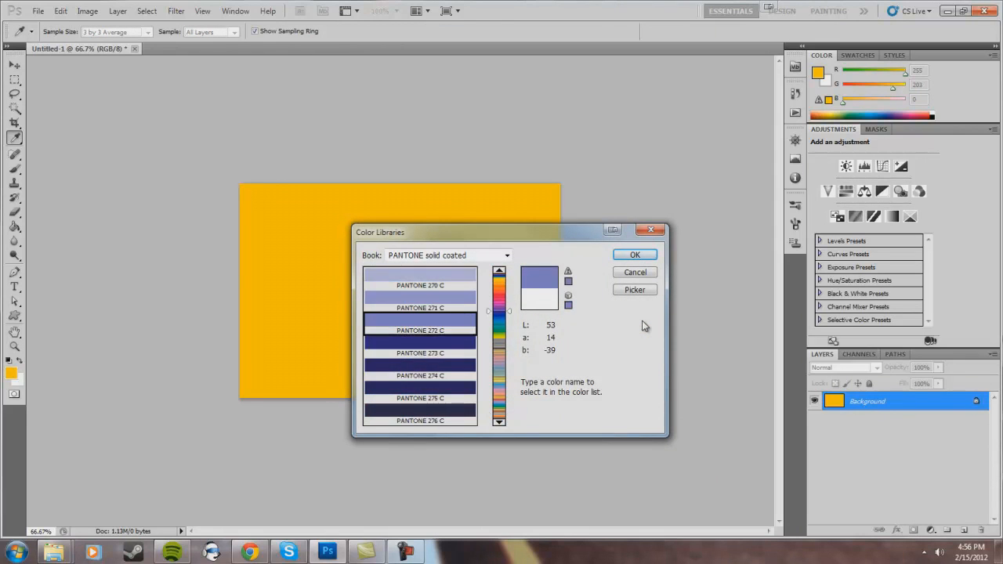
left_click(635, 257)
key("z")
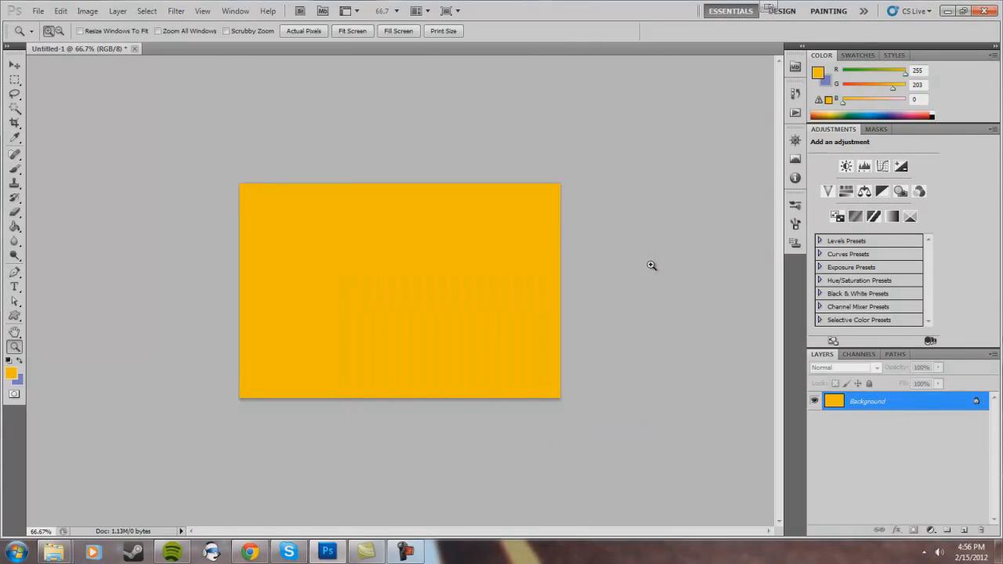
left_click(20, 362)
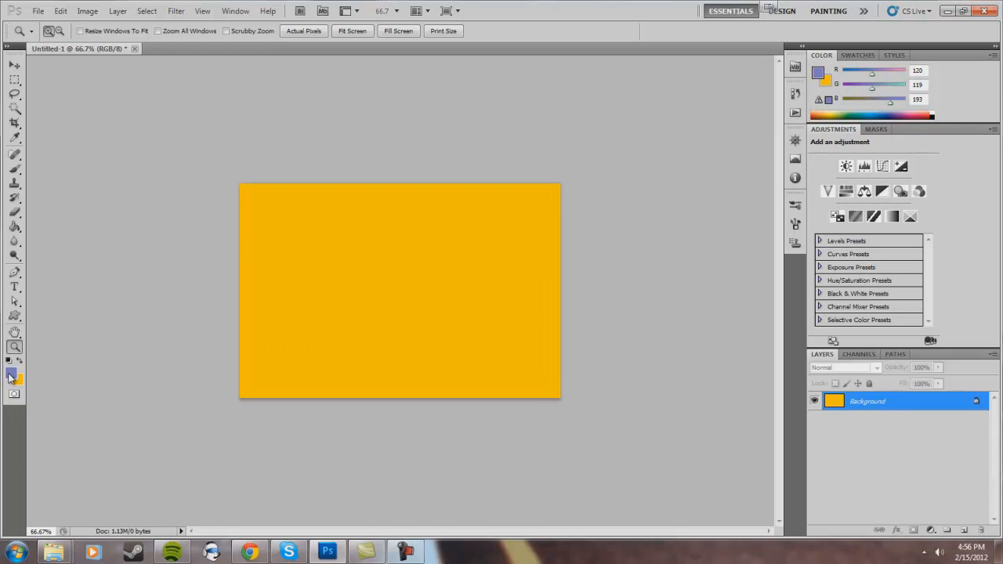
Step: Add the horizontal text "TOYZ" on the yellow canvas
left_click(14, 287)
left_click(283, 298)
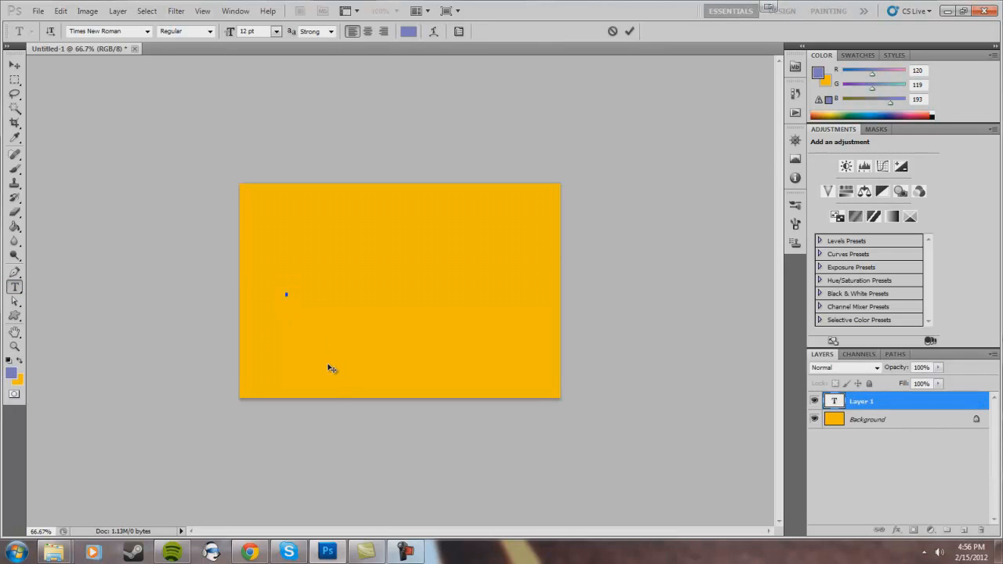
type("TOYZ")
Step: Format the TOYZ text as Verdana Bold at 60 pt and center it on the canvas
left_click_drag(337, 287, 202, 296)
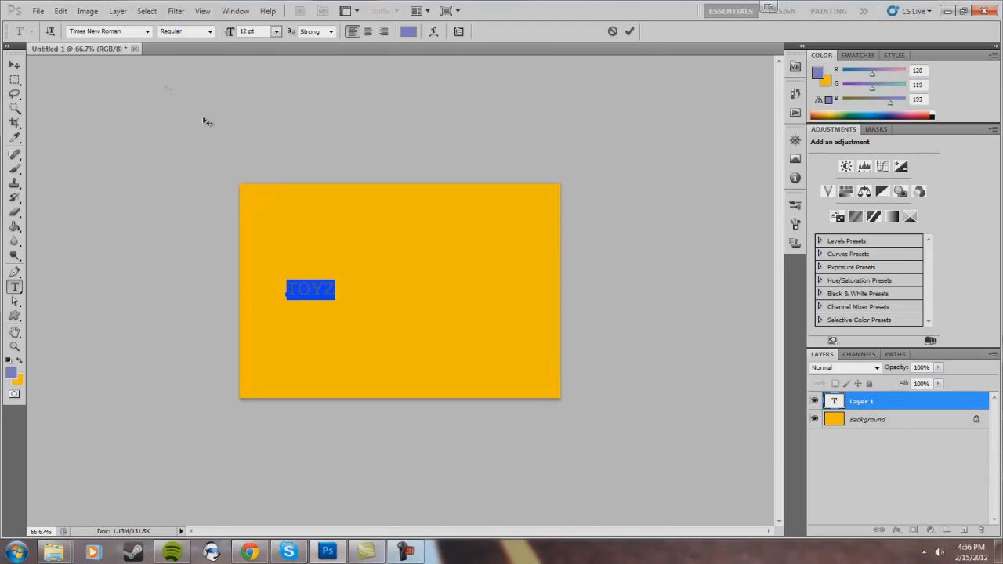
left_click(146, 32)
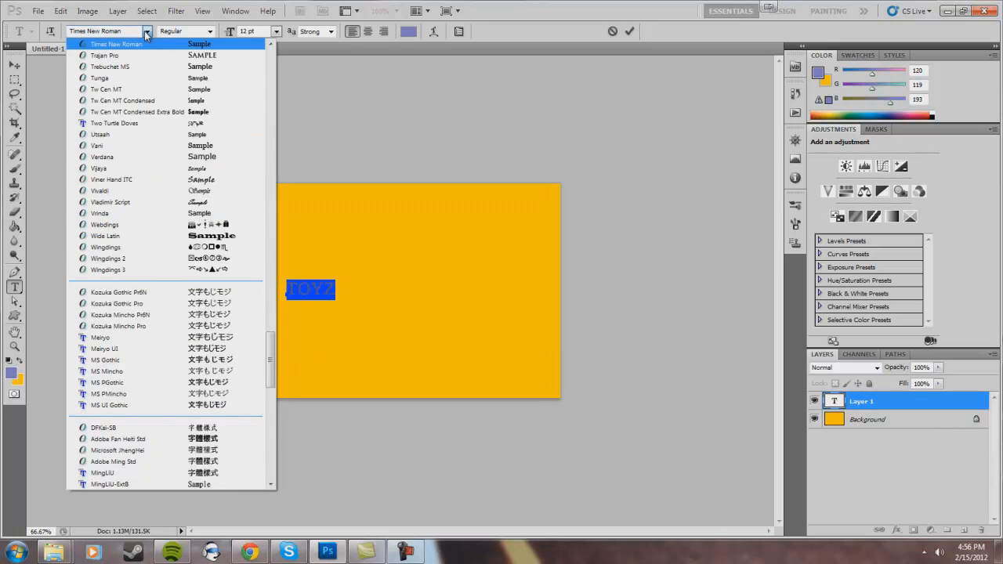
left_click(138, 156)
left_click(210, 32)
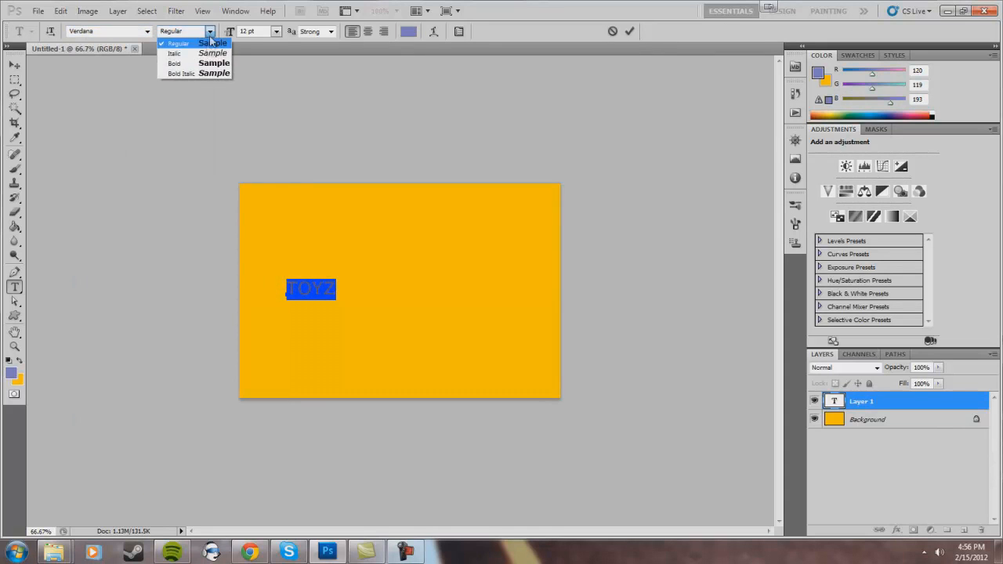
left_click(180, 66)
left_click(276, 31)
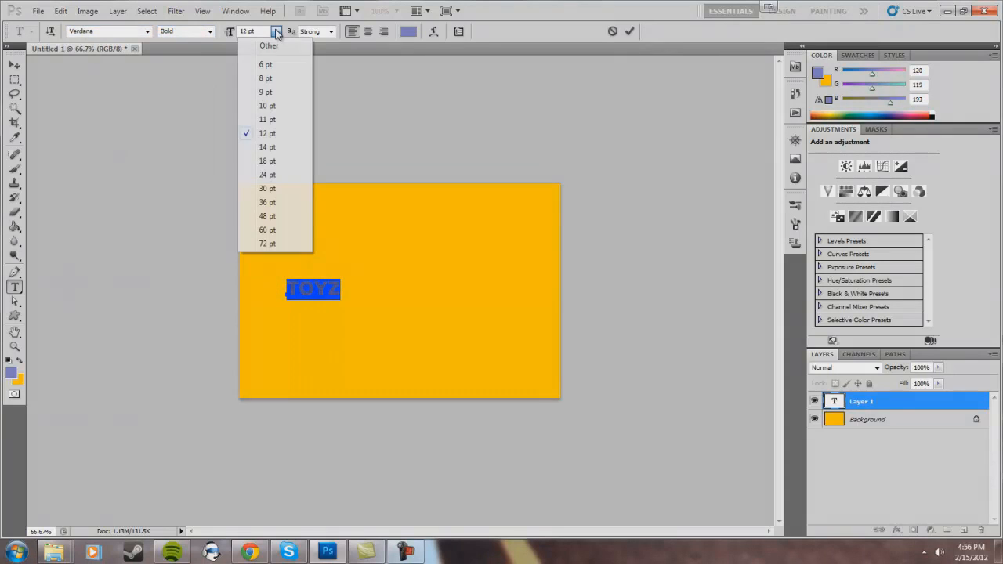
left_click(275, 229)
left_click_drag(426, 354, 416, 385)
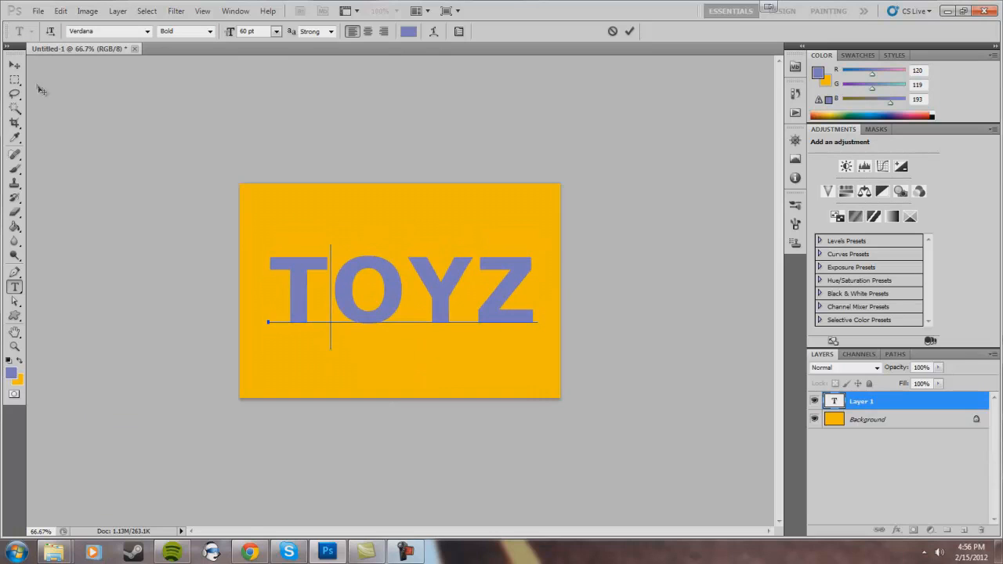
left_click(15, 80)
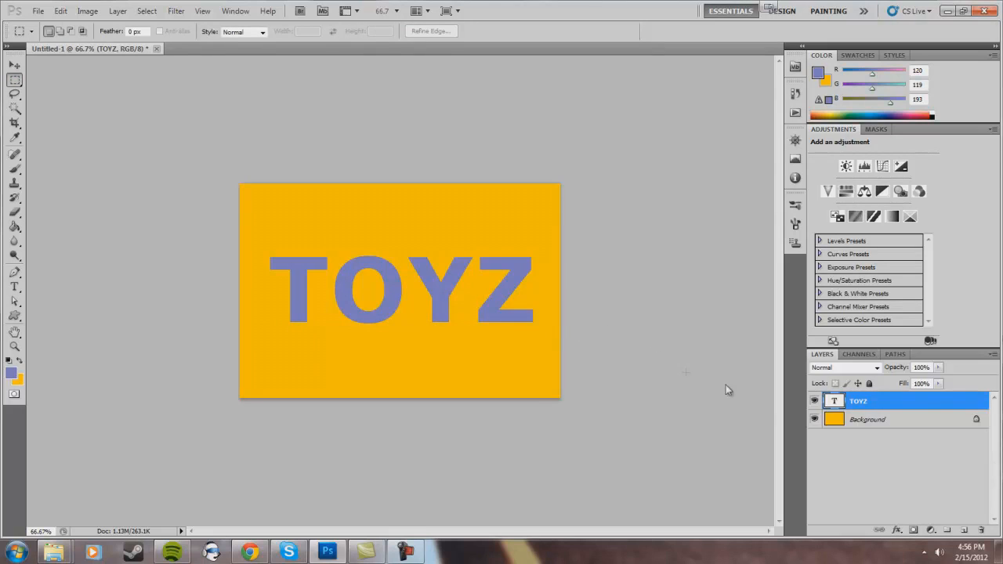
Step: Rasterize the TOYZ text layer
right_click(863, 404)
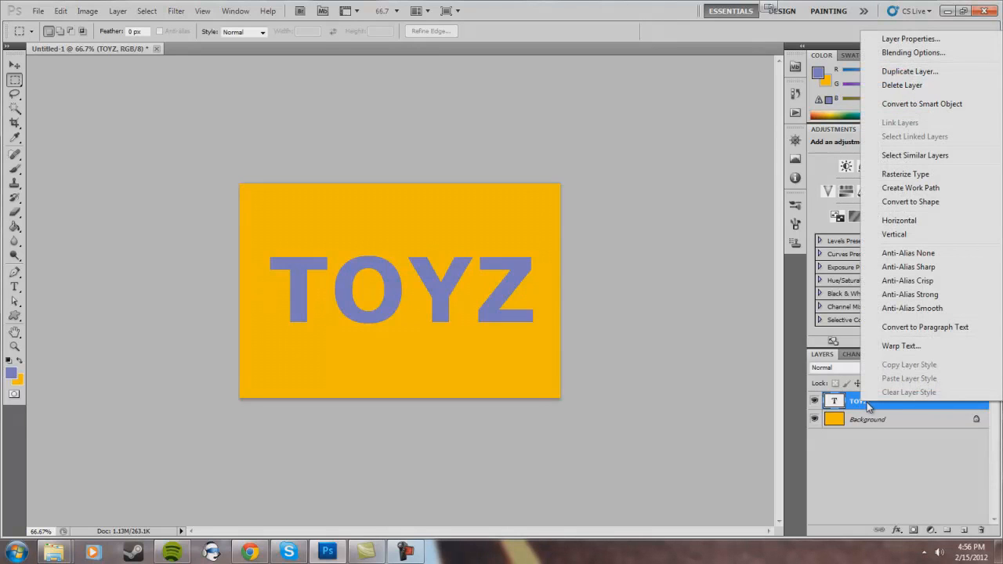
left_click(932, 175)
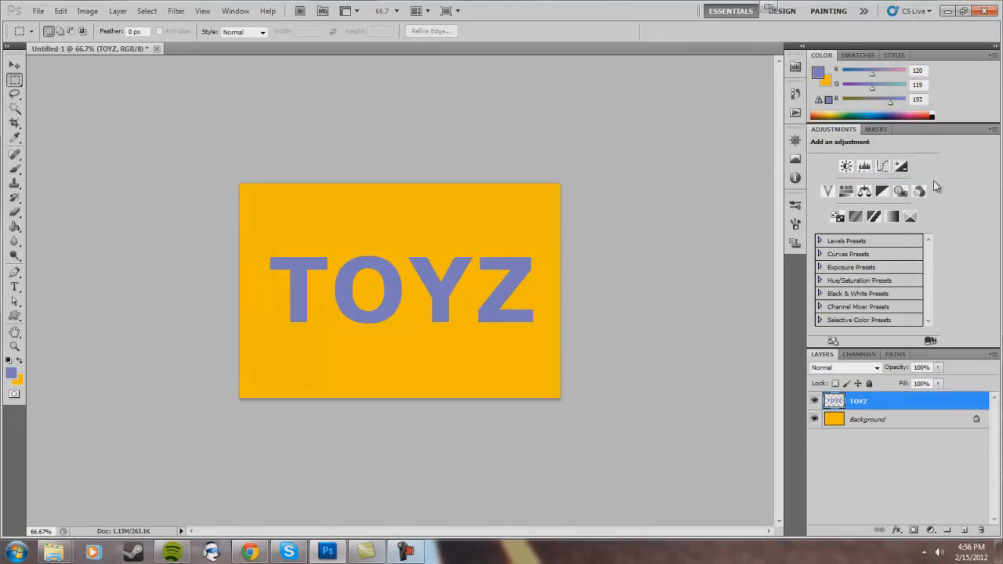
left_click_drag(285, 299, 270, 297)
left_click_drag(287, 256, 554, 275)
left_click_drag(271, 253, 300, 290)
left_click(553, 329)
Step: Apply an 8 px stroke in the purple foreground color, centered on the edges of the TOYZ lettering
left_click(61, 11)
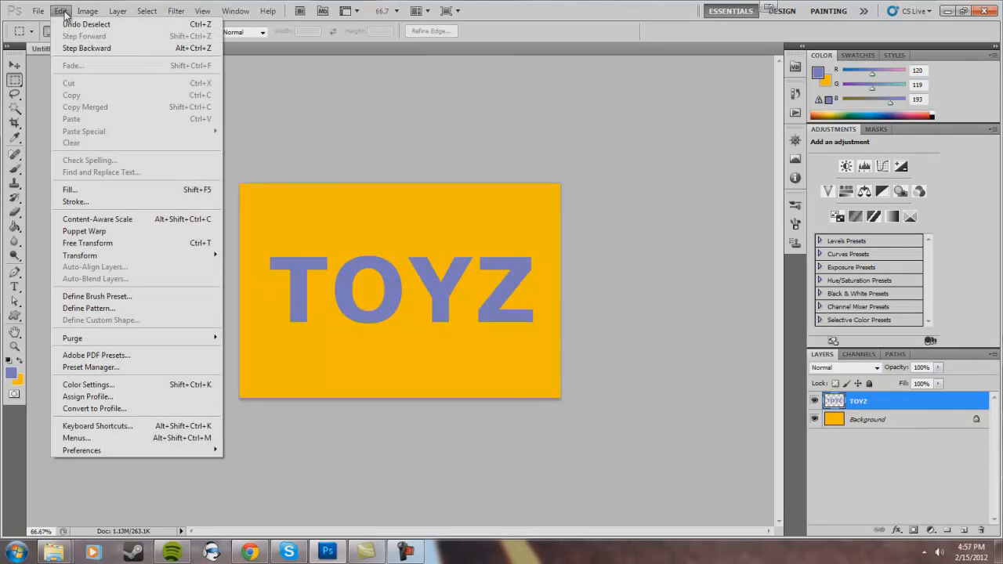
left_click(159, 201)
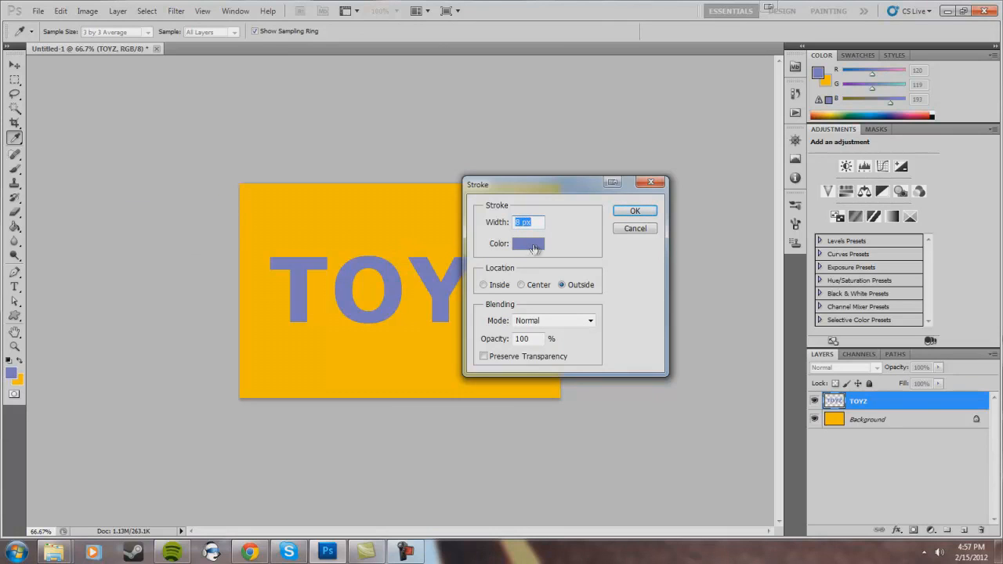
left_click(524, 287)
left_click(649, 212)
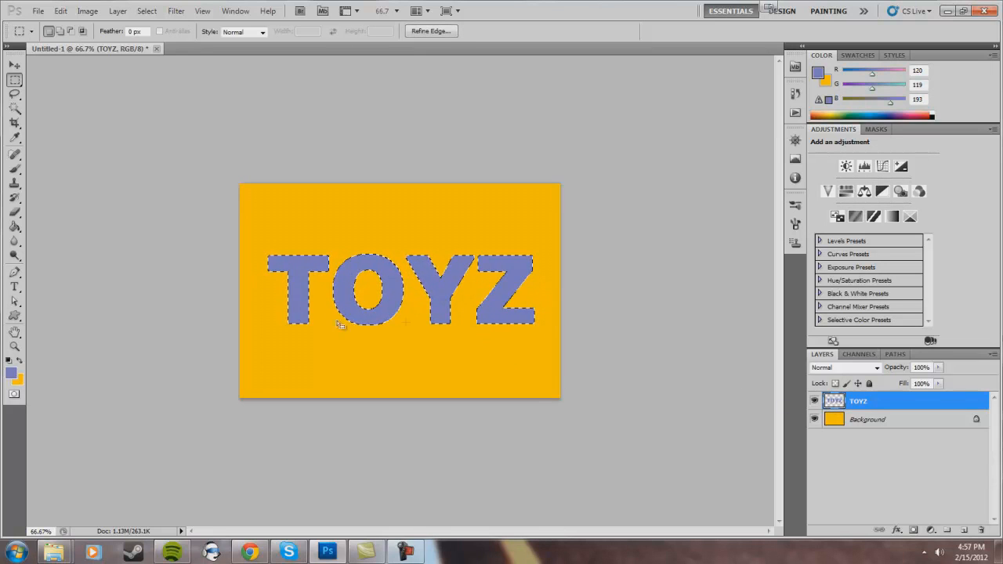
Step: Create a new layer above TOYZ and expand the lettering selection by 33 pixels
left_click(965, 532)
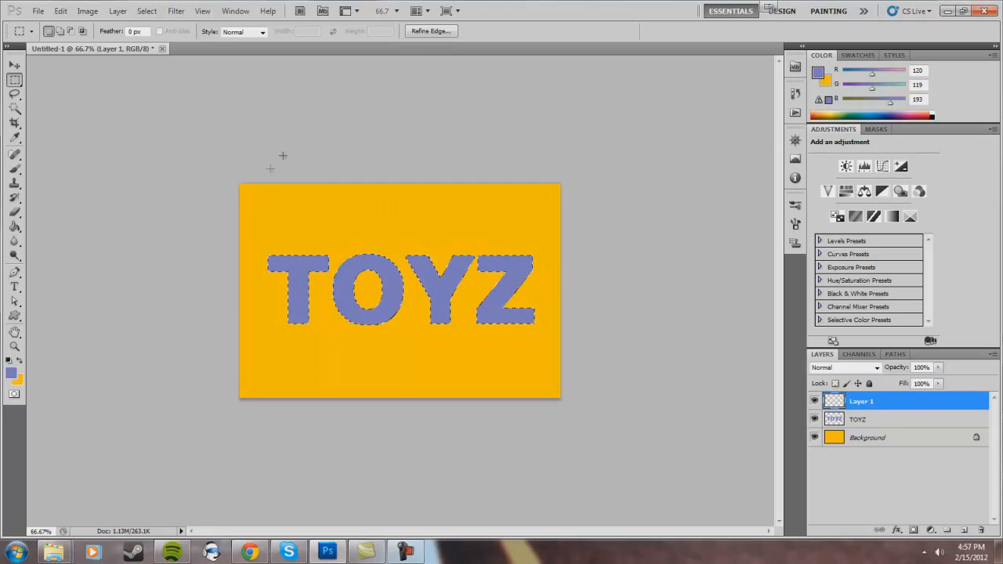
left_click(147, 11)
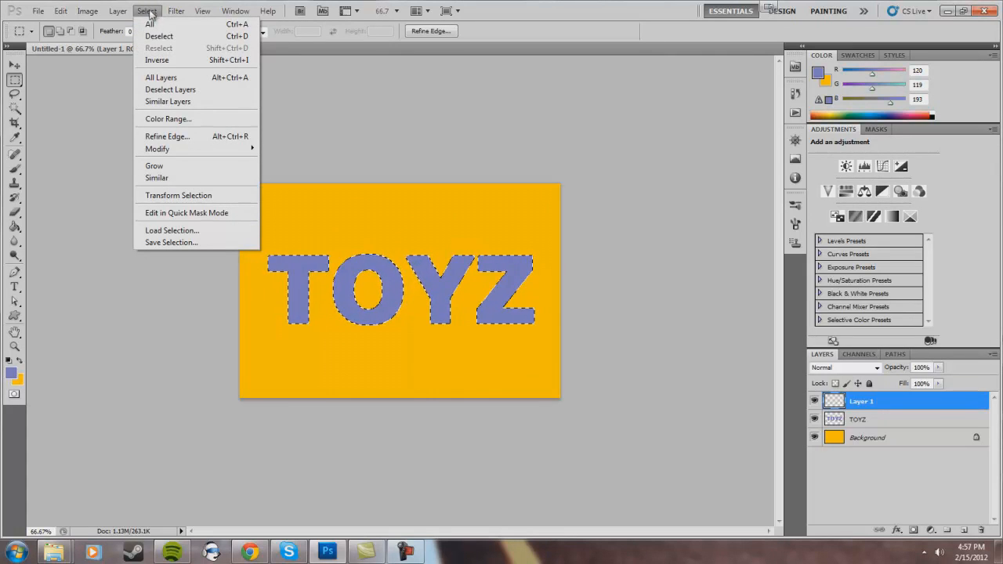
mouse_move(162, 150)
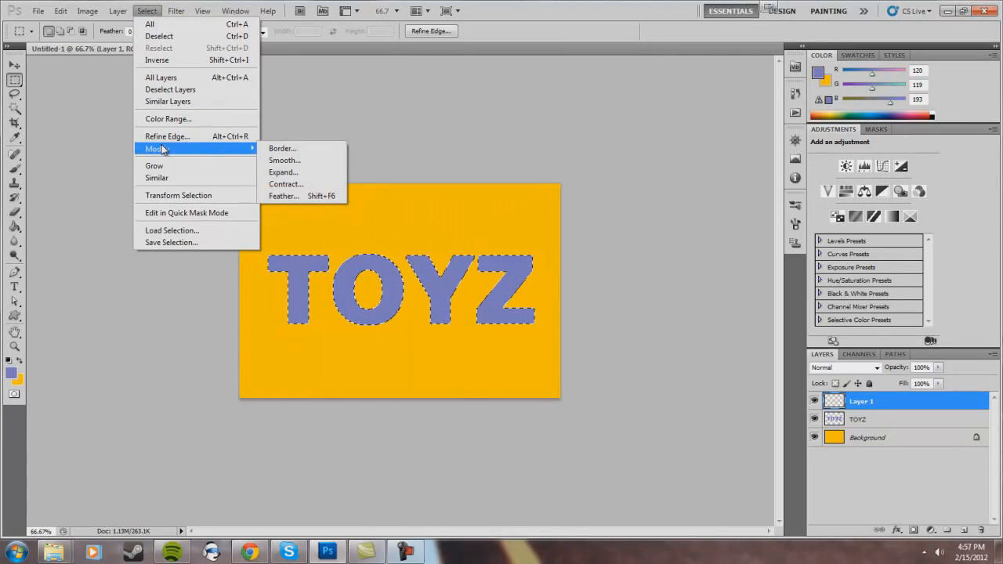
left_click(291, 174)
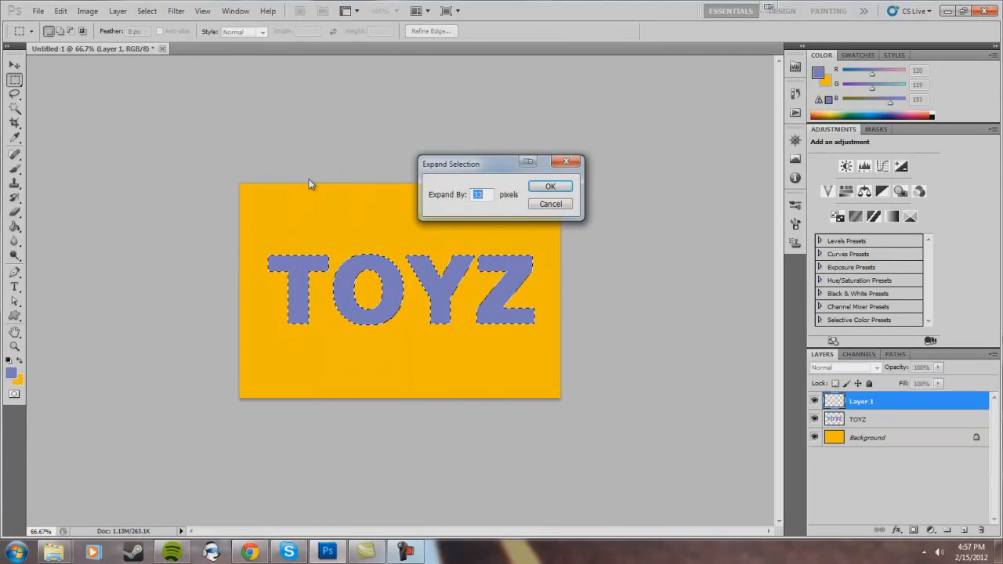
type("10")
double_click(492, 196)
type("33")
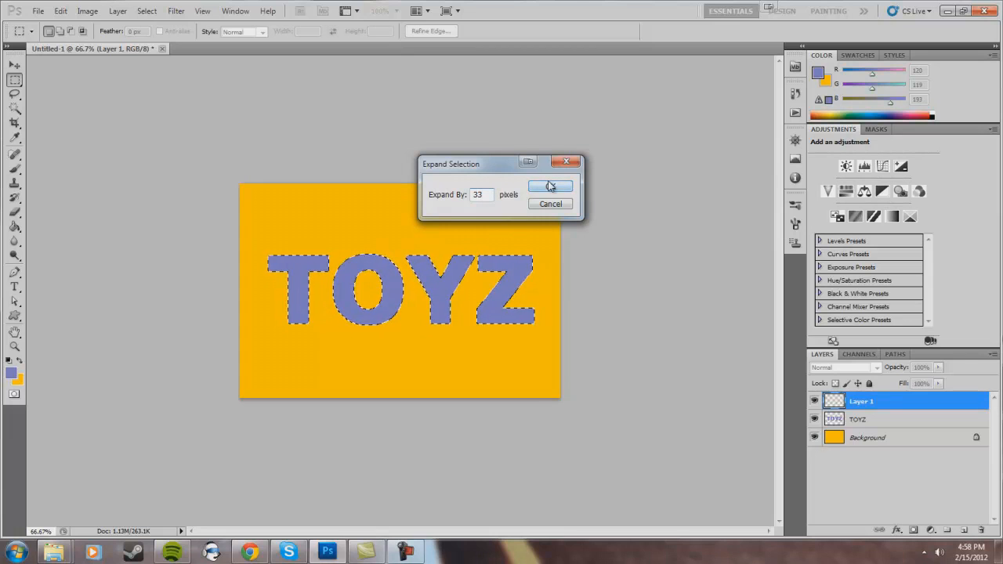
left_click(546, 188)
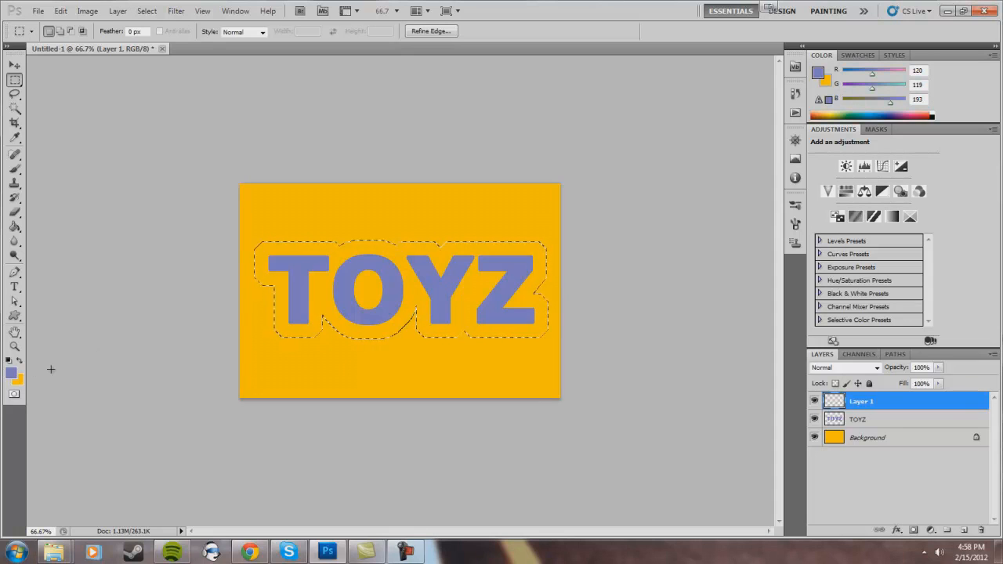
Step: Reset the default colors, swap them, and fill the expanded selection with white on Layer 1
key("d")
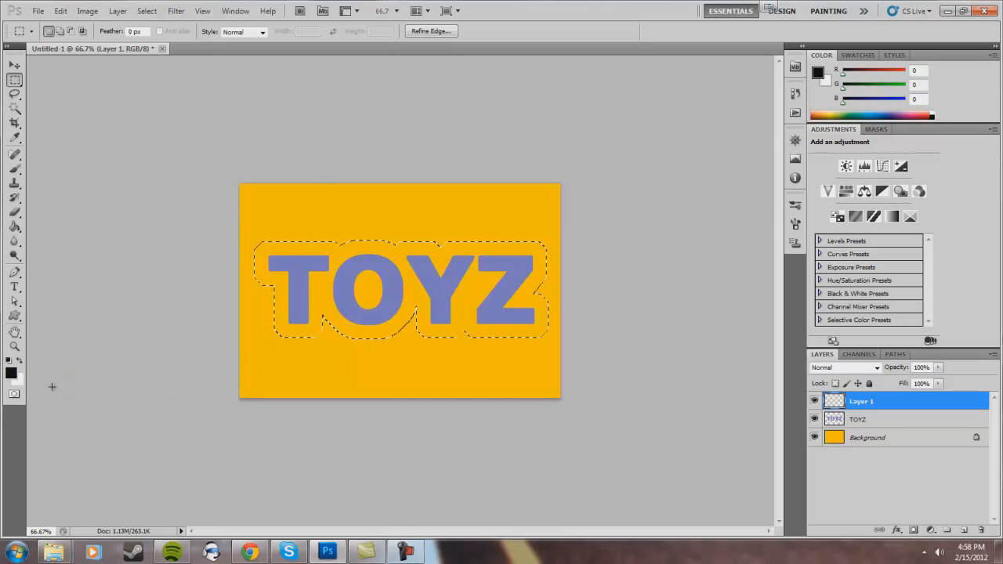
left_click(19, 361)
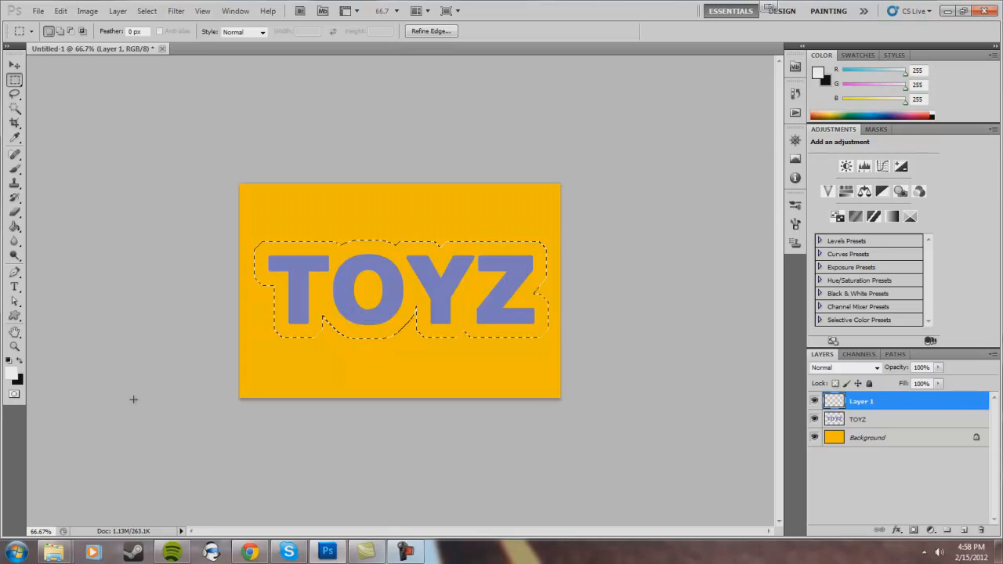
key("alt")
key("alt+BackSpace")
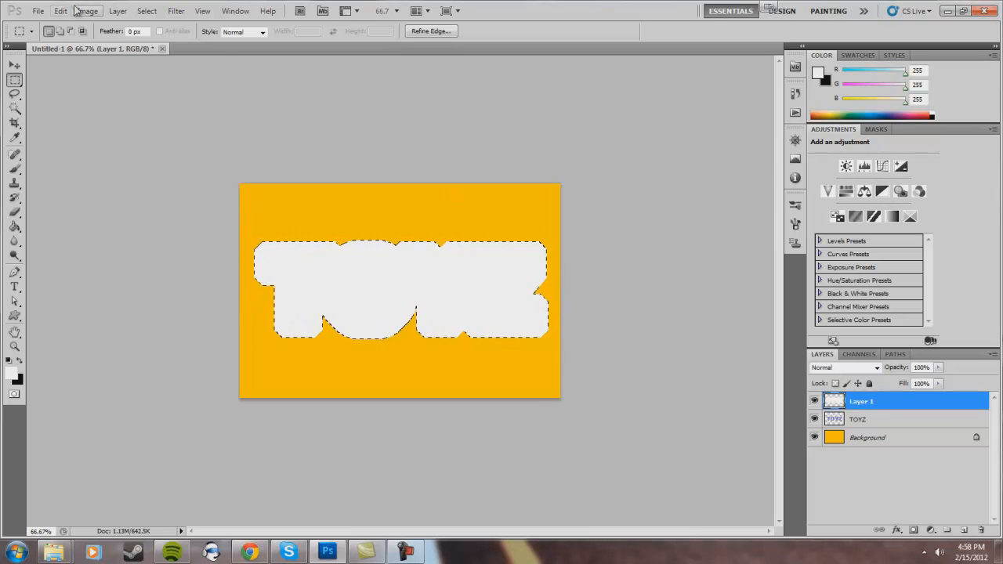
Step: Stroke the outside of the white shape's selection with 8 px of red (ff0000), and deselect
left_click(61, 11)
left_click(118, 197)
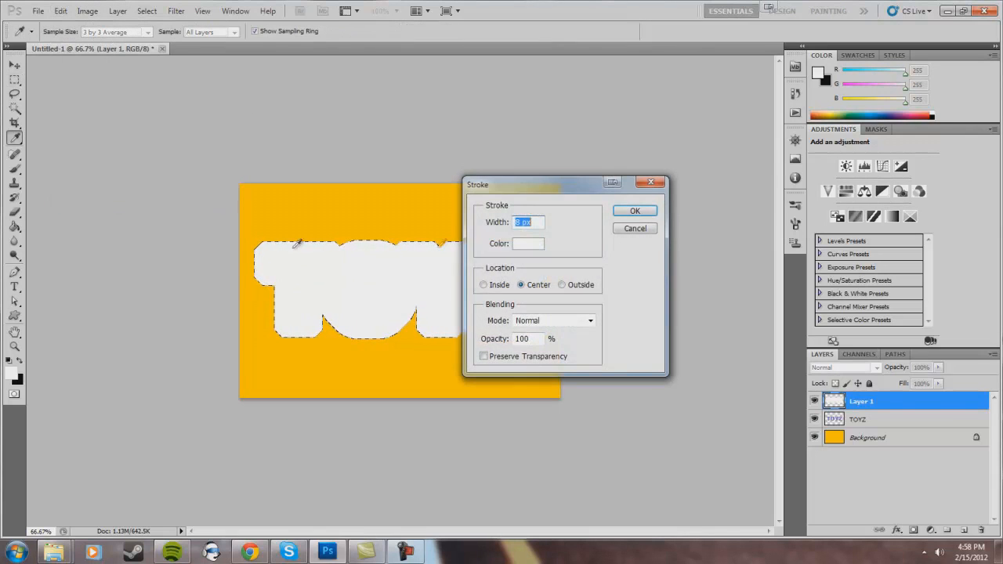
left_click(528, 243)
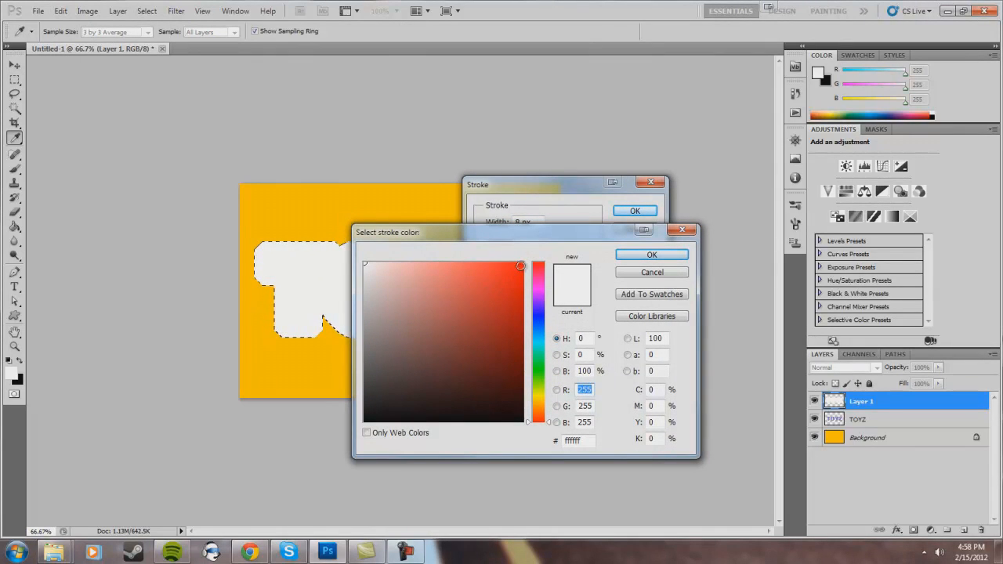
left_click_drag(521, 266, 543, 256)
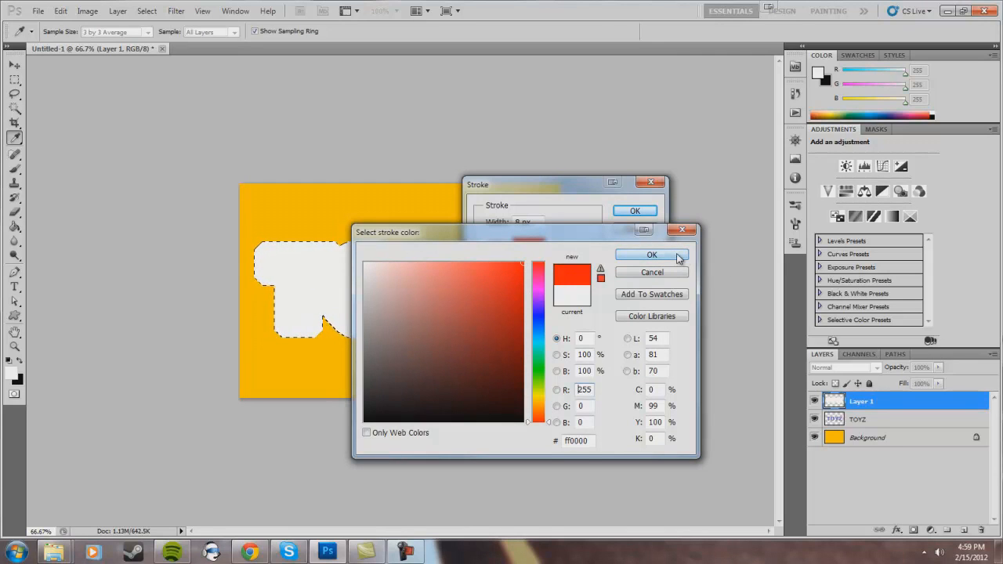
left_click(651, 255)
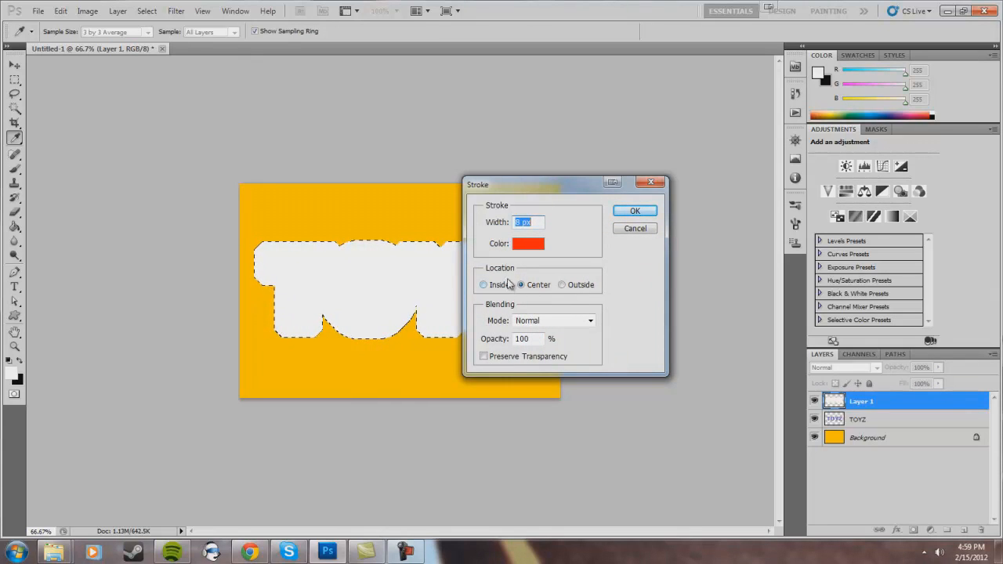
left_click(563, 286)
left_click(646, 210)
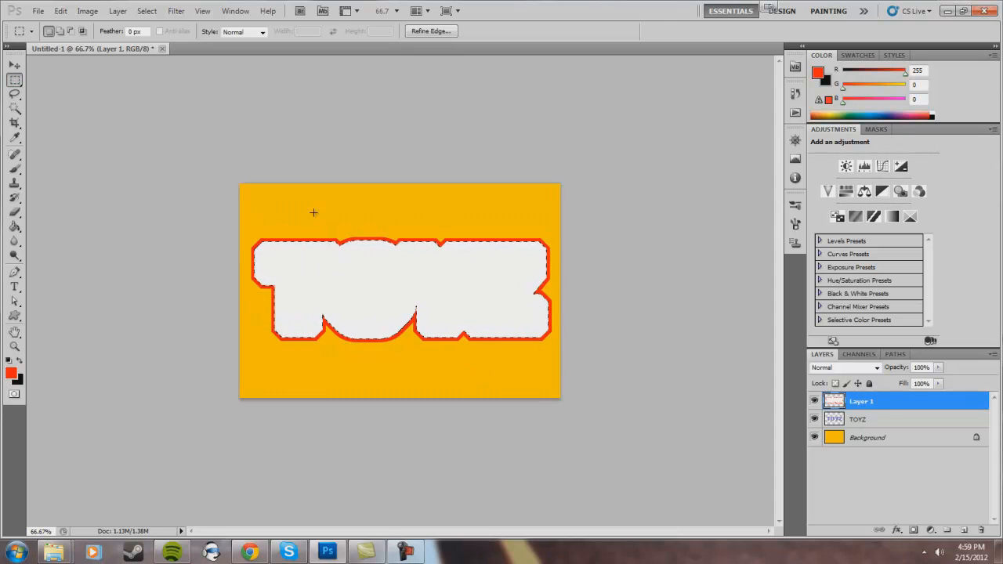
key("ctrl+d")
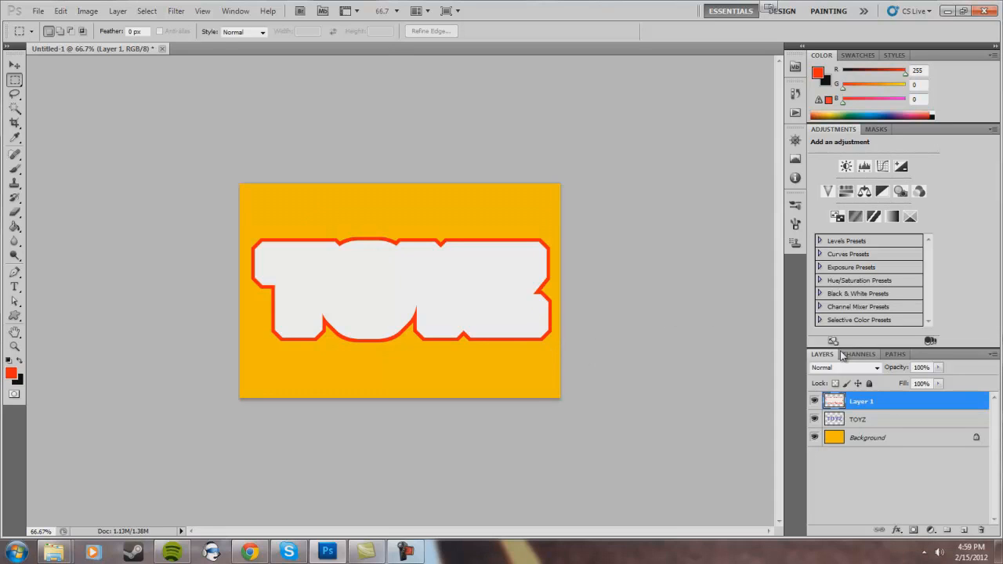
Step: Move Layer 1 beneath the TOYZ layer and give it a drop shadow with a distance of 15 px
left_click_drag(860, 404, 870, 430)
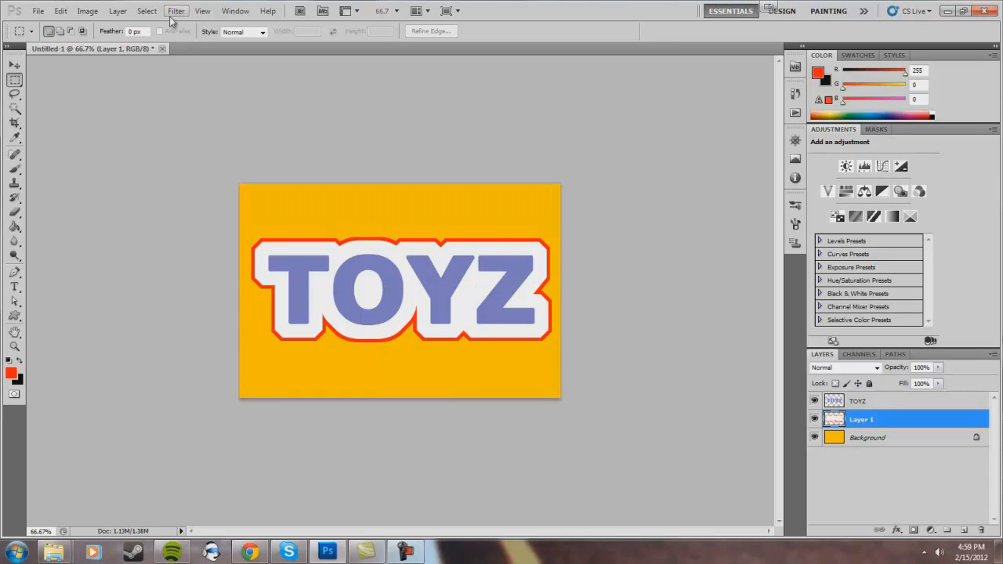
left_click(118, 11)
mouse_move(149, 78)
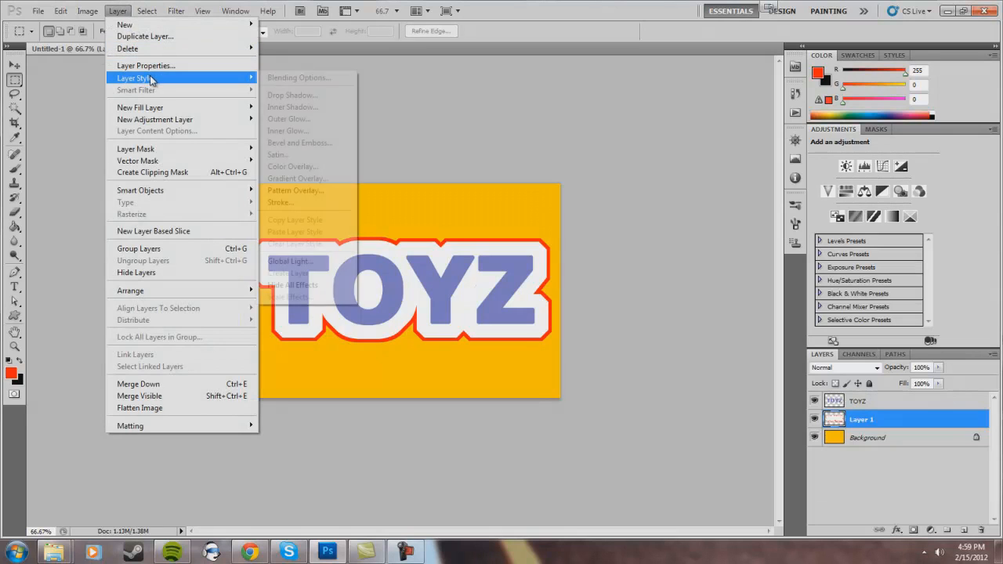
left_click(283, 95)
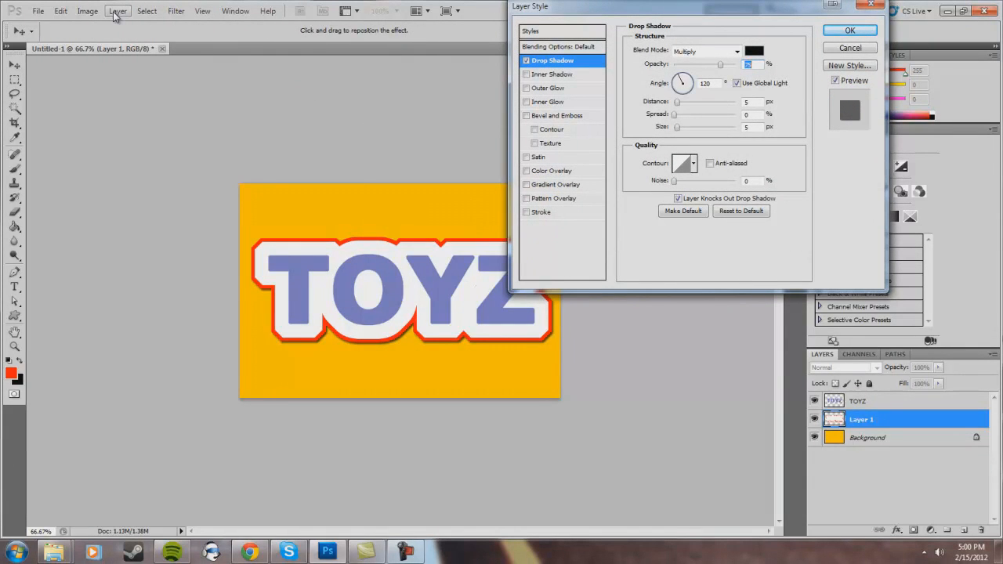
left_click_drag(566, 5, 558, 64)
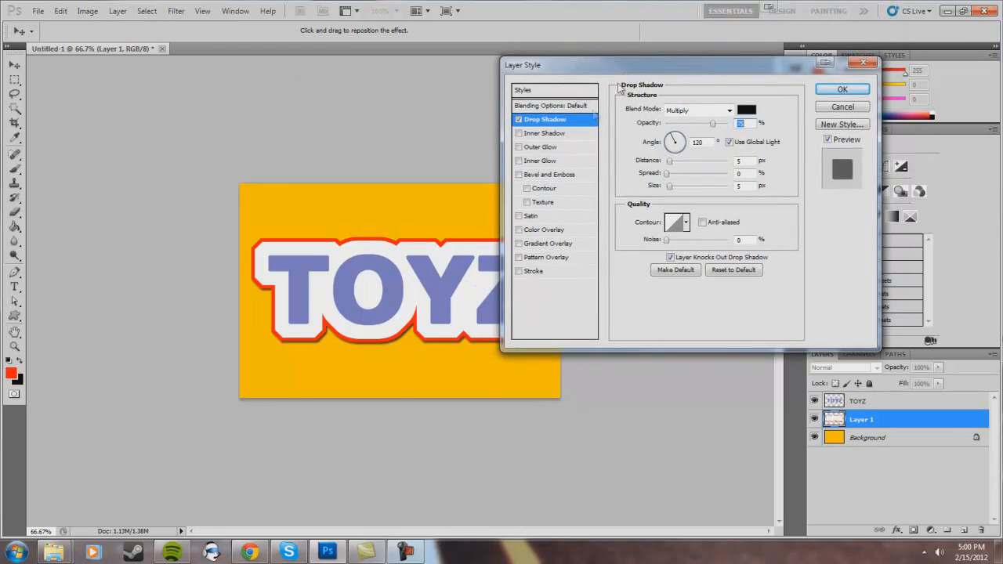
double_click(749, 162)
type("15")
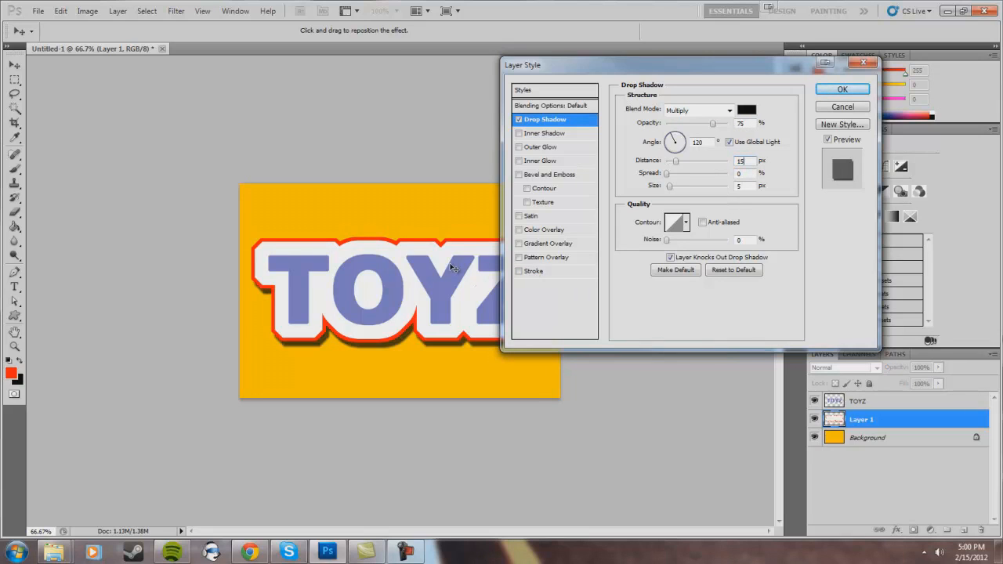
left_click_drag(599, 61, 655, 82)
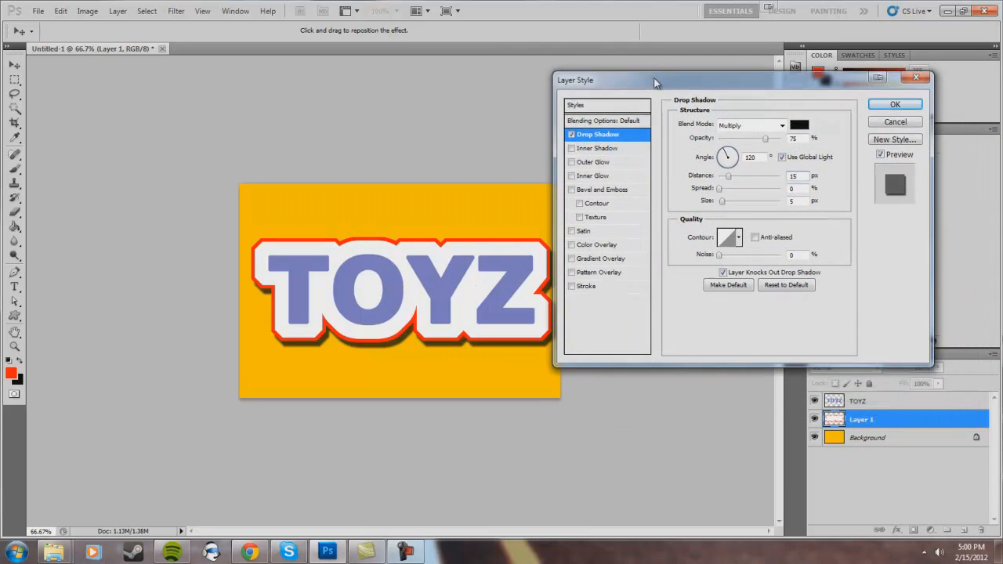
left_click(894, 104)
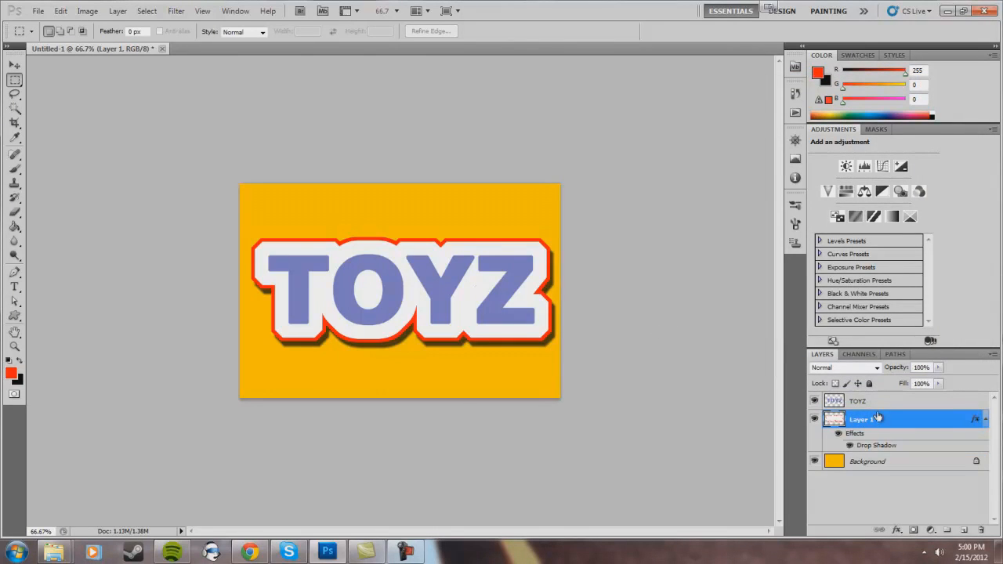
Step: Add an inner shadow with a distance of 8 px to the TOYZ layer
left_click(850, 405)
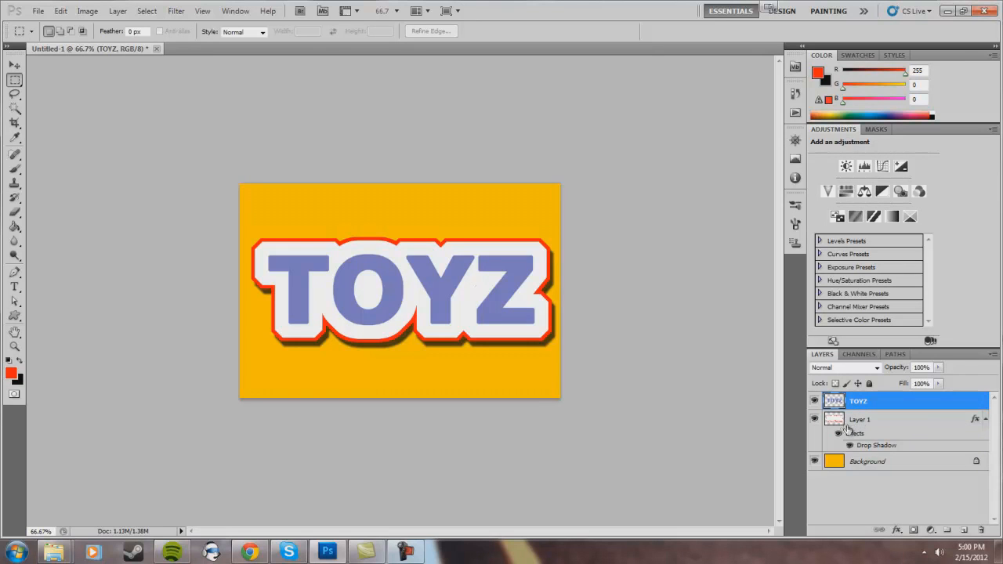
left_click(116, 11)
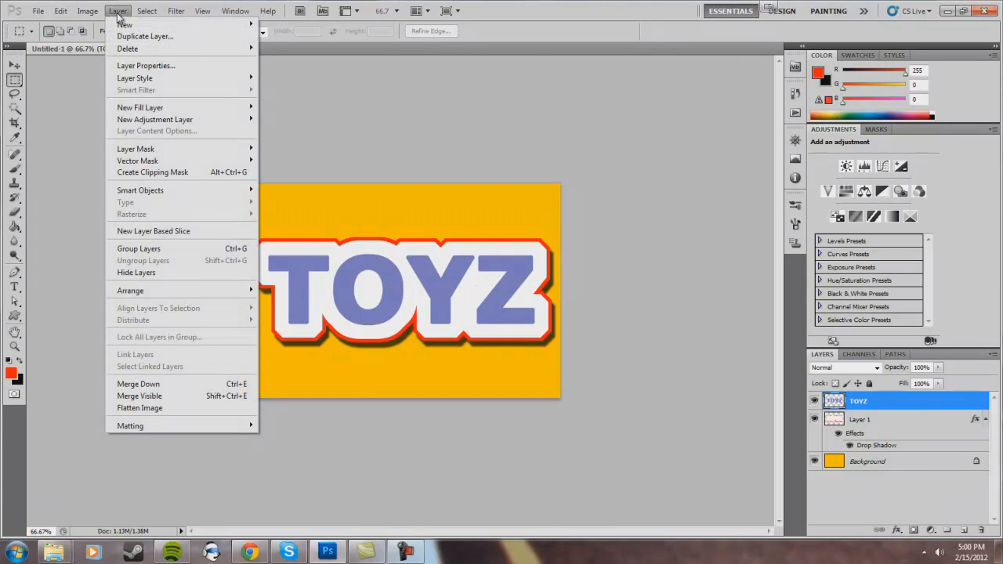
mouse_move(196, 79)
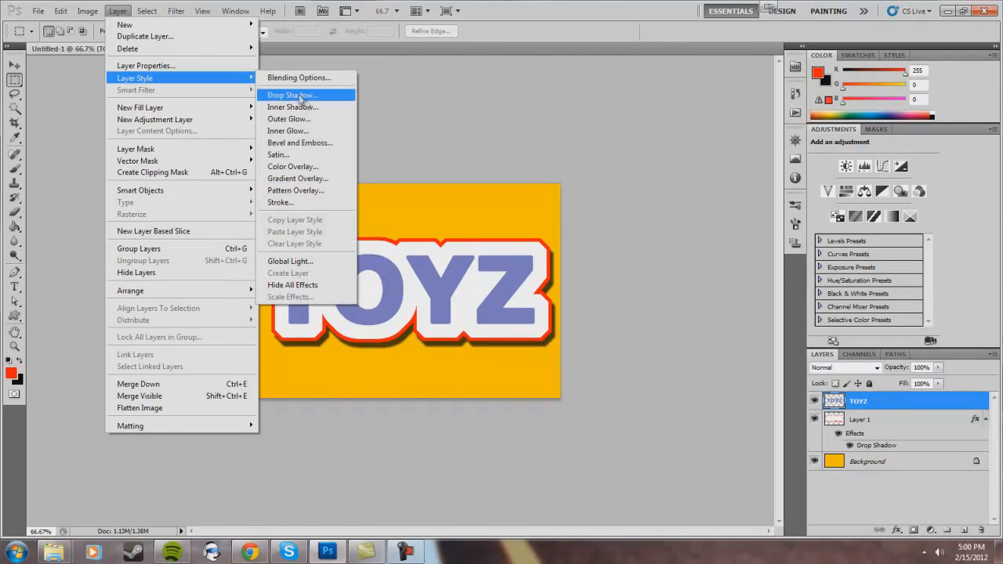
left_click(320, 110)
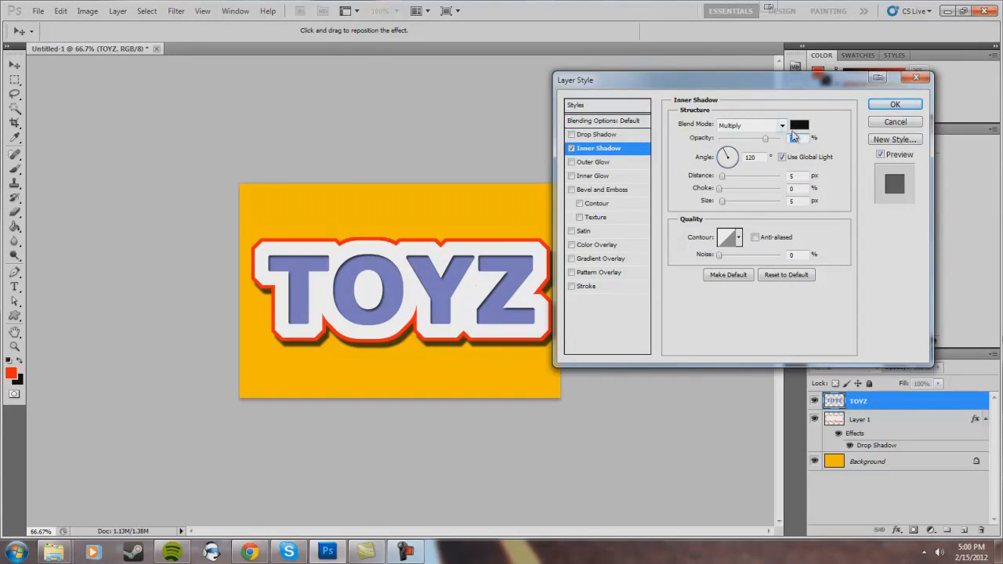
left_click(805, 175)
type("8")
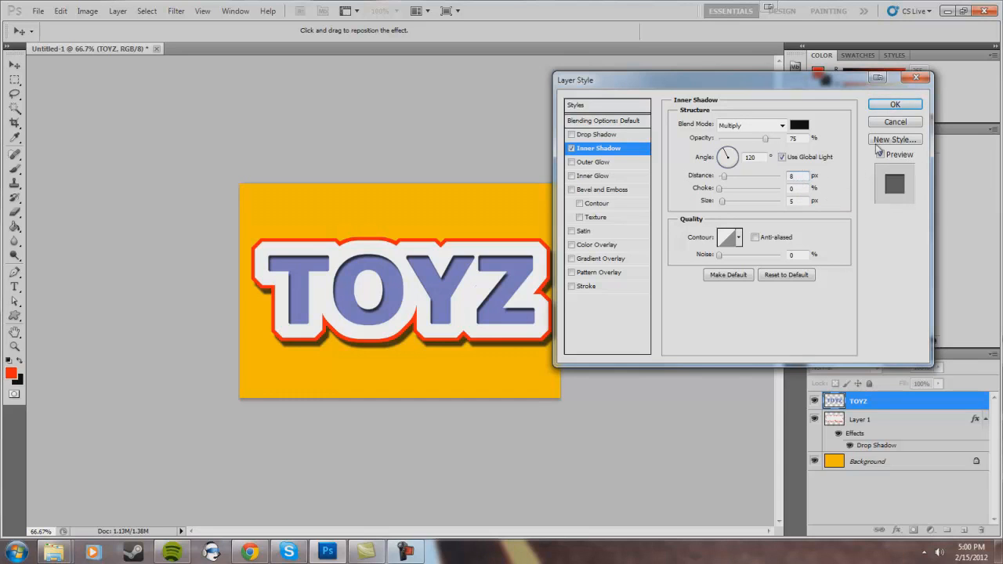
left_click(895, 106)
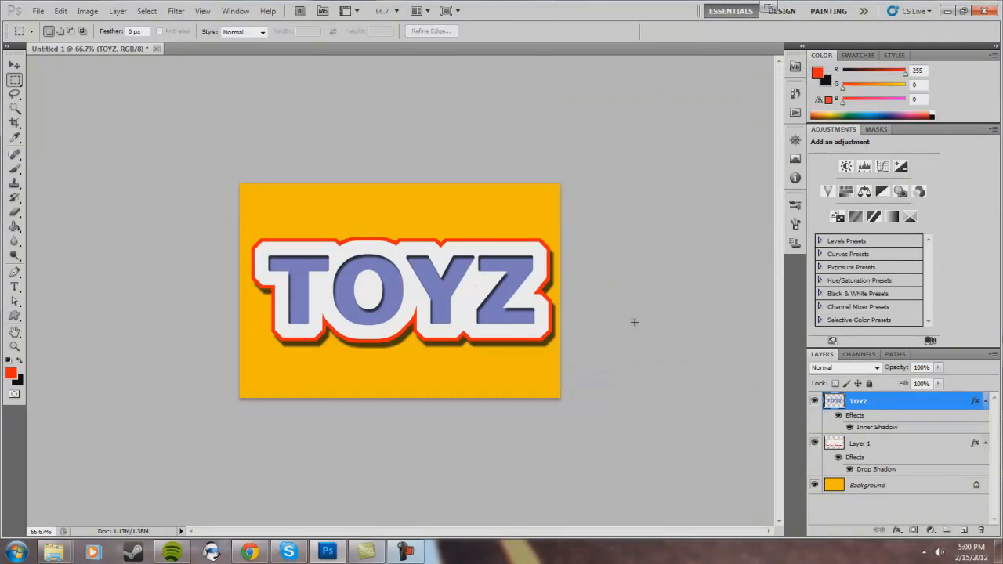